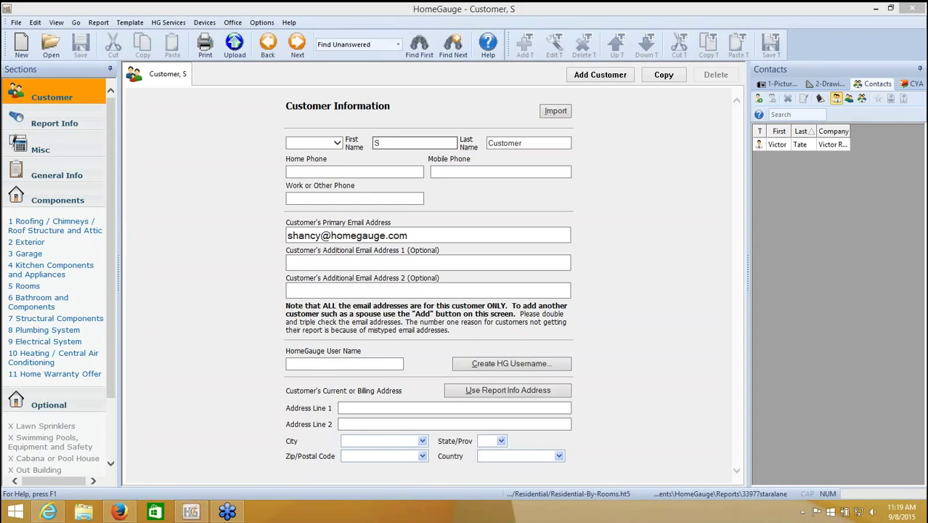
- Edit the customer's last name, then create their HomeGauge account with an auto-generated user name
{"action": "left_click", "coordinate": [488, 143]}
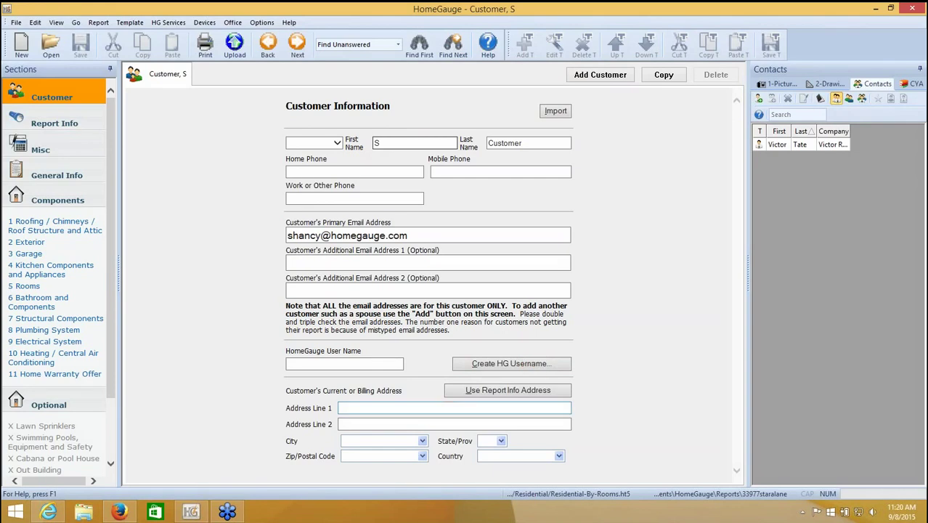
{"action": "left_click", "coordinate": [502, 365]}
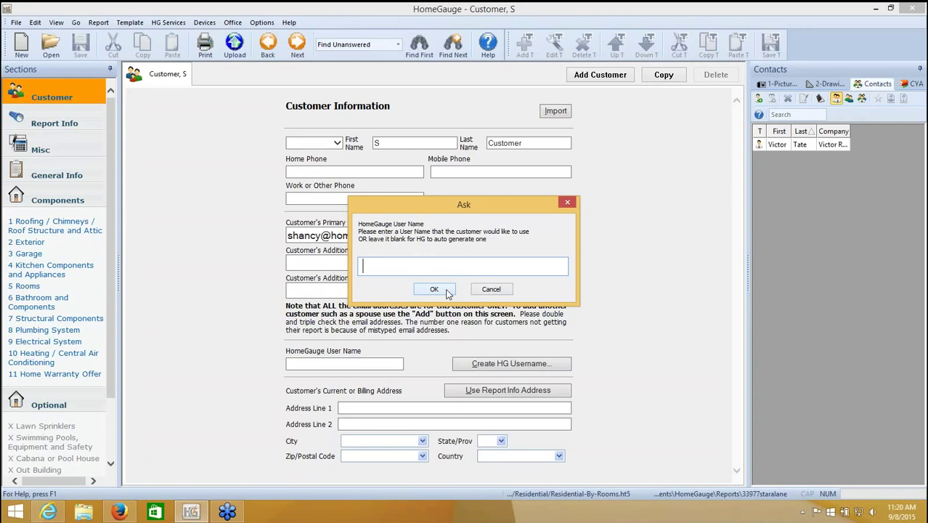
{"action": "left_click", "coordinate": [434, 289]}
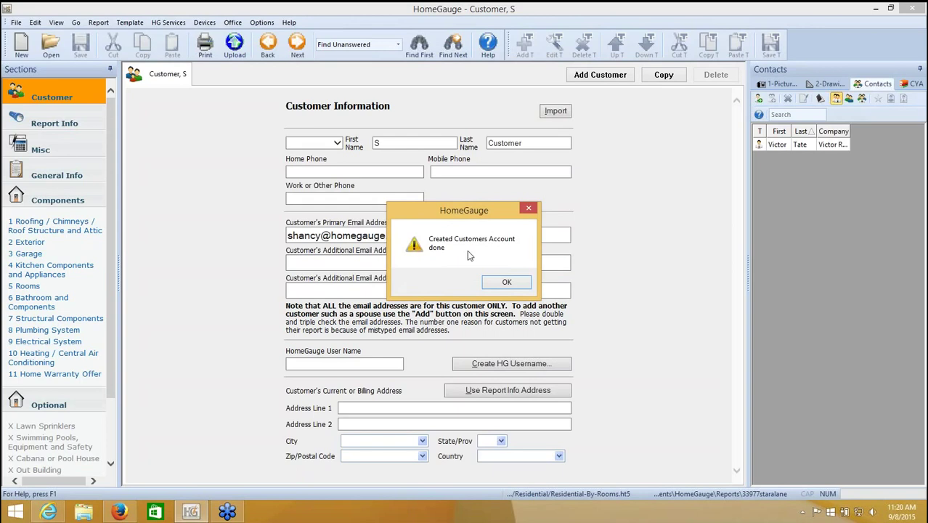
{"action": "left_click", "coordinate": [516, 283]}
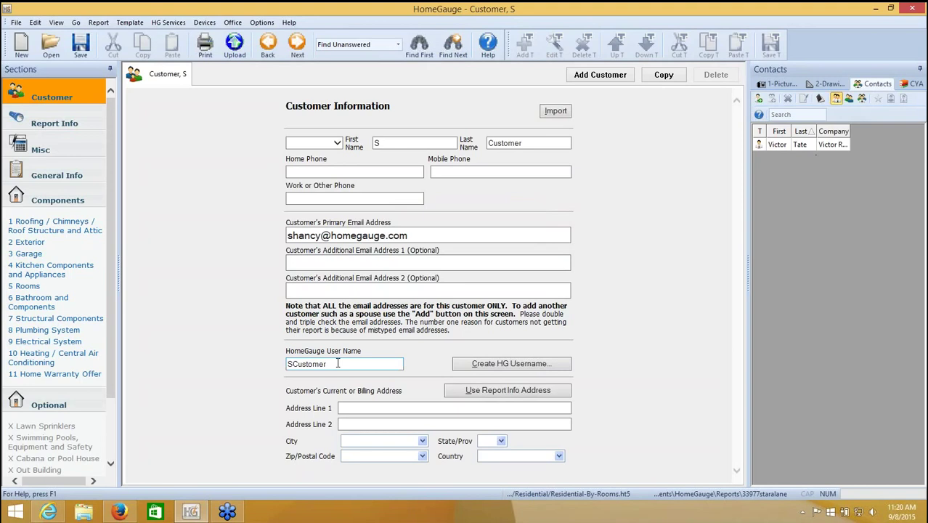
{"action": "left_click_drag", "start_coordinate": [356, 364], "coordinate": [272, 366]}
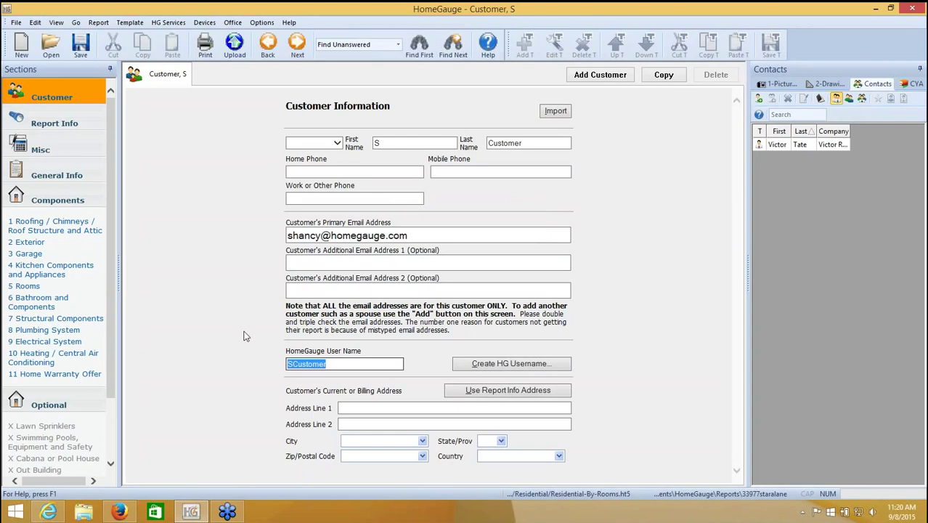
{"action": "left_click", "coordinate": [245, 337]}
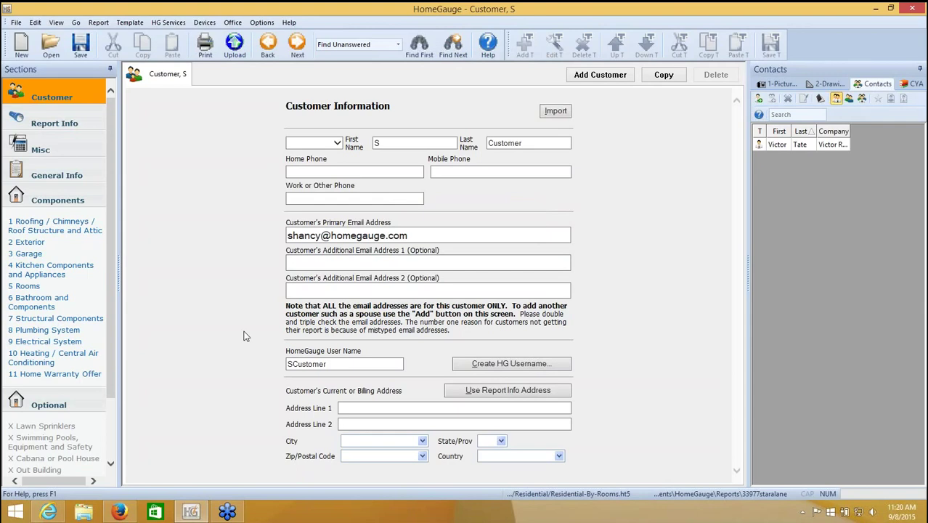
{"action": "left_click", "coordinate": [72, 125]}
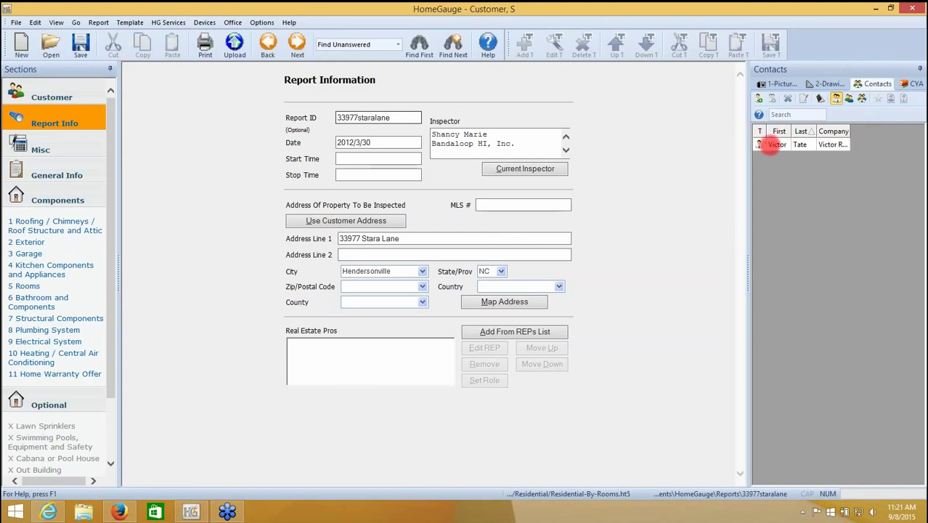
{"action": "left_click", "coordinate": [775, 144]}
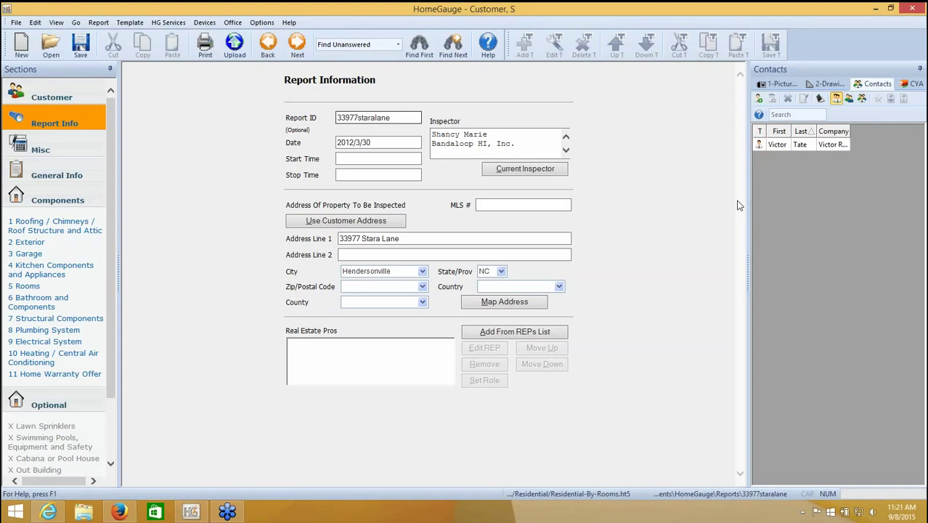
{"action": "double_click", "coordinate": [775, 147]}
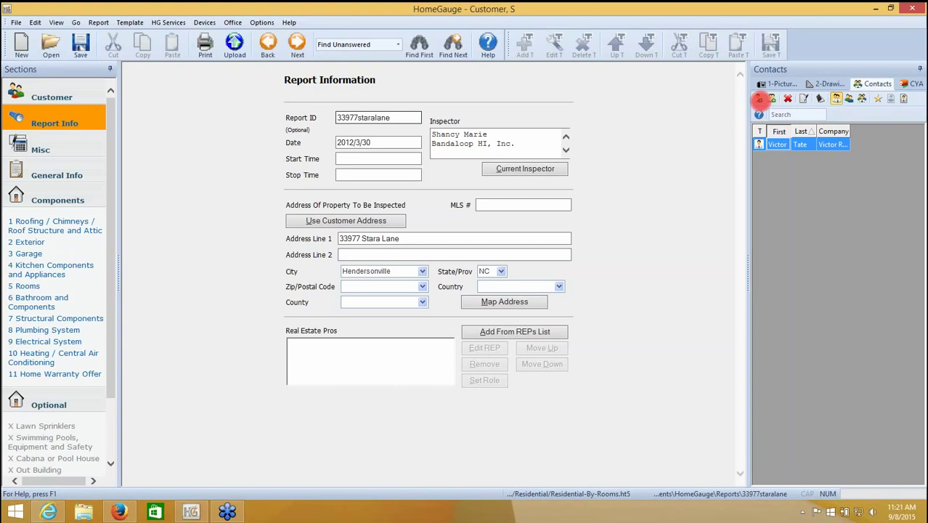
- Add a new contact with the realtor's first and last name and company ABC Realty
{"action": "left_click", "coordinate": [760, 99]}
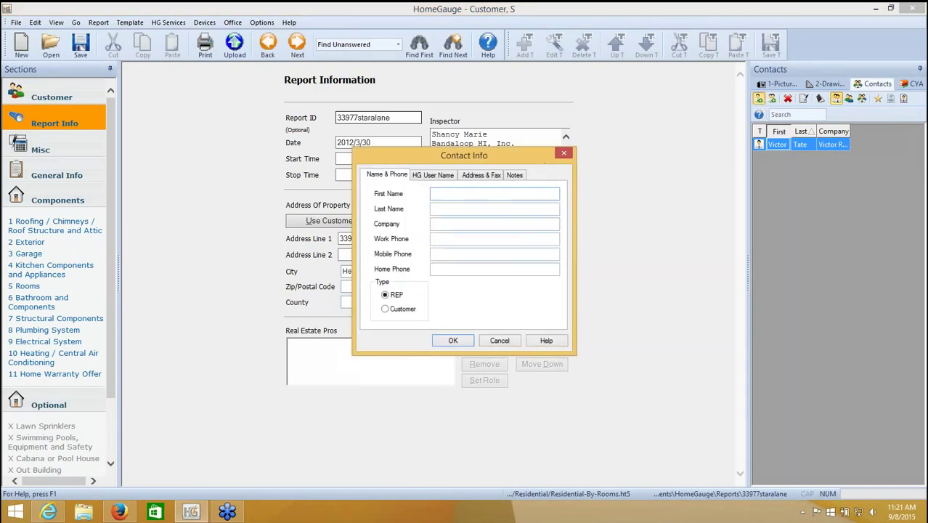
{"action": "type", "text": "Russell"}
{"action": "type", "text": "Realtor"}
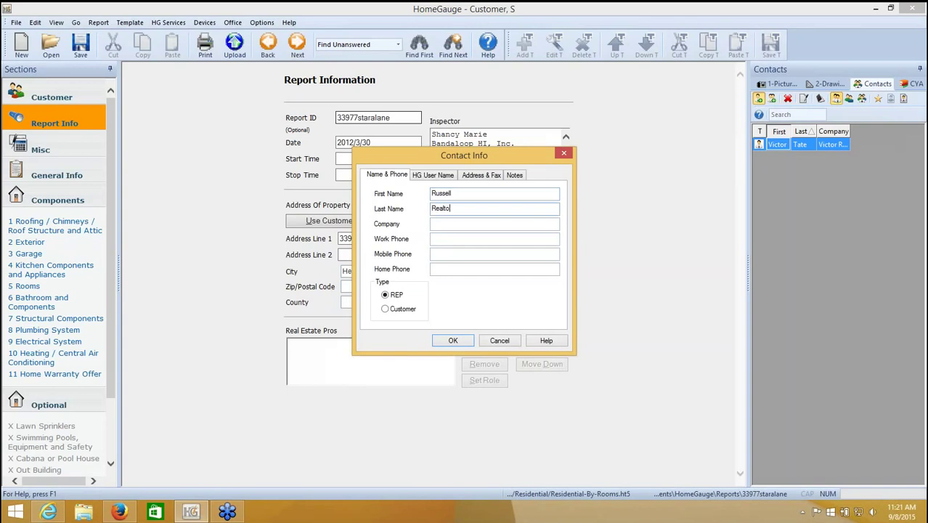
{"action": "left_click", "coordinate": [510, 225]}
{"action": "type", "text": "ABC"}
{"action": "type", "text": " Reat"}
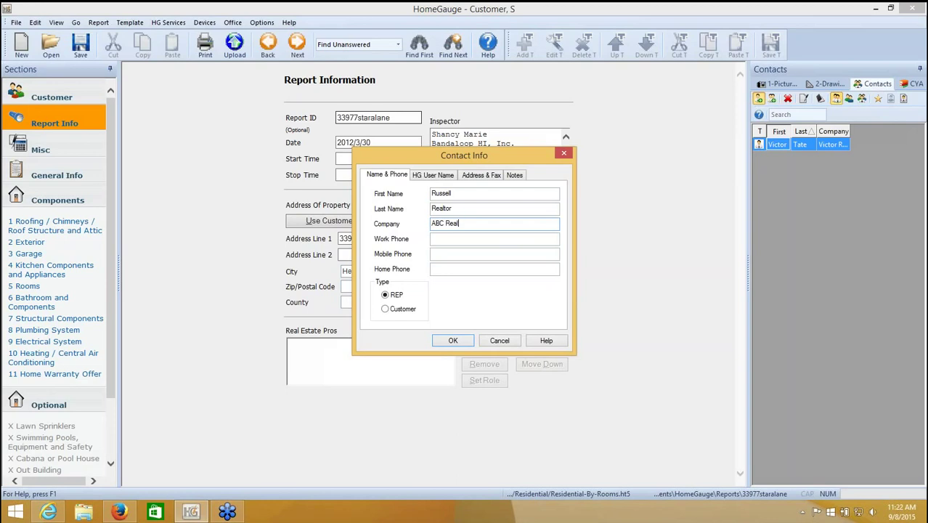
{"action": "type", "text": "ty"}
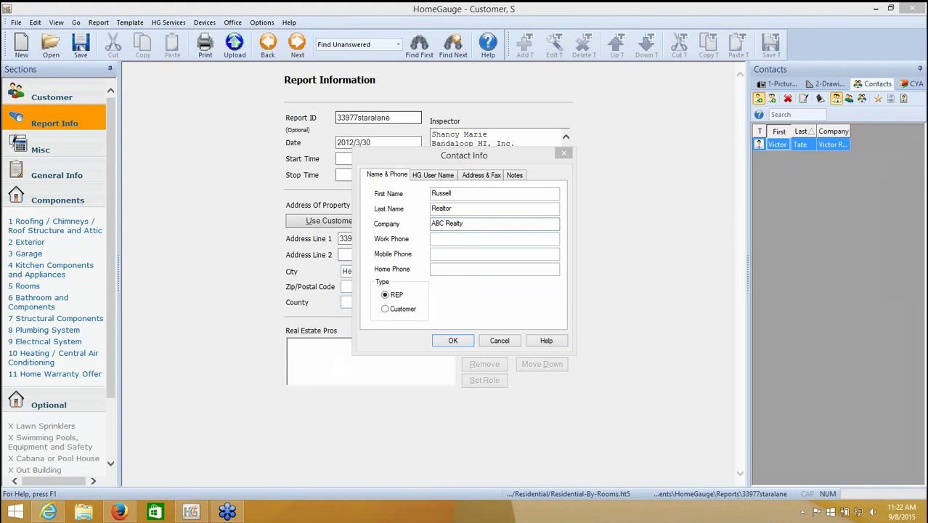
- Enter the realtor's e-mail address on the contact's HG User Name tab
{"action": "left_click", "coordinate": [445, 175]}
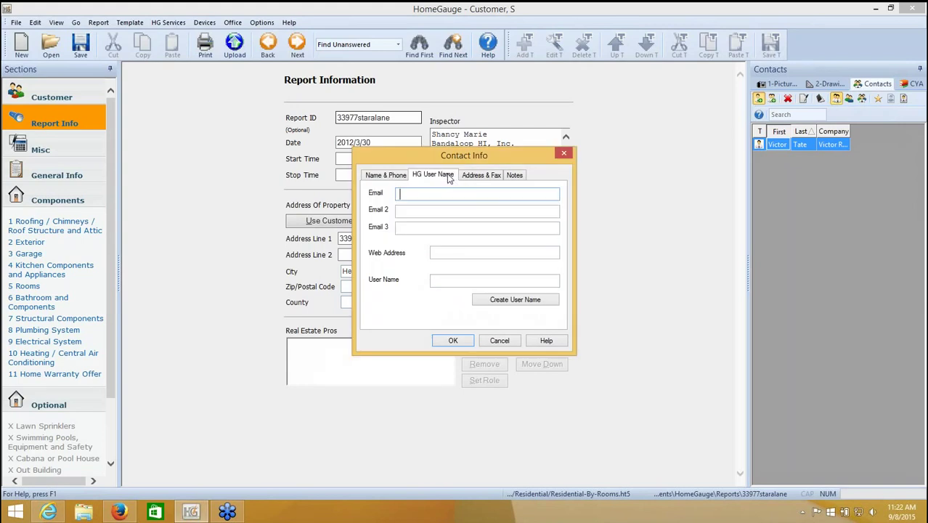
{"action": "left_click", "coordinate": [432, 194]}
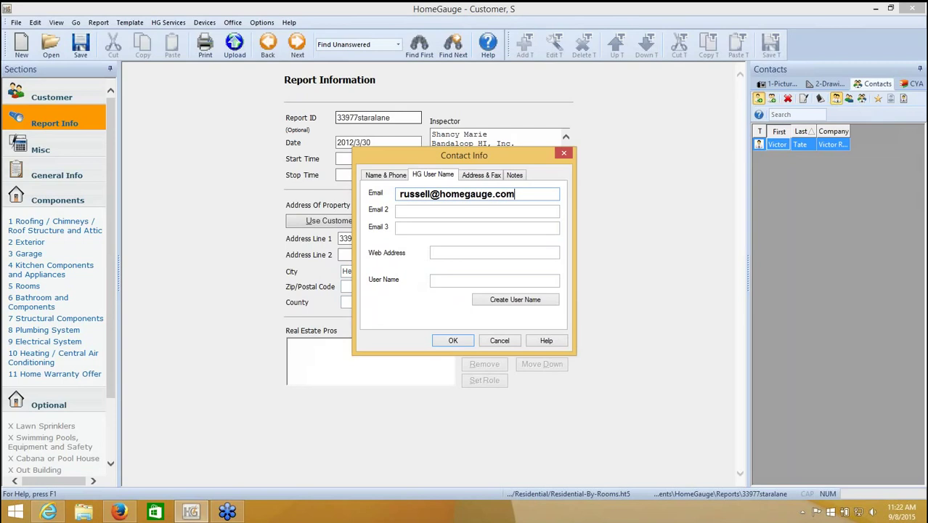
{"action": "left_click", "coordinate": [538, 212]}
{"action": "left_click", "coordinate": [541, 227]}
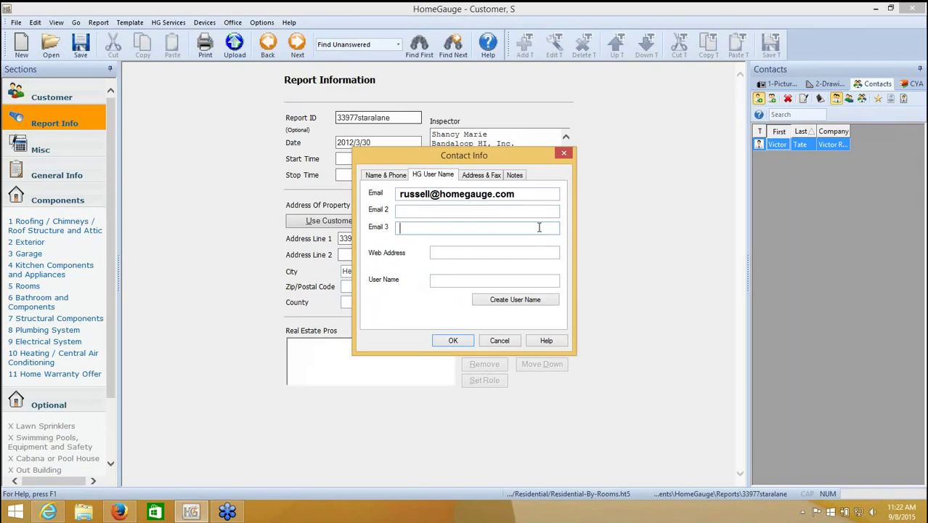
{"action": "left_click", "coordinate": [539, 228]}
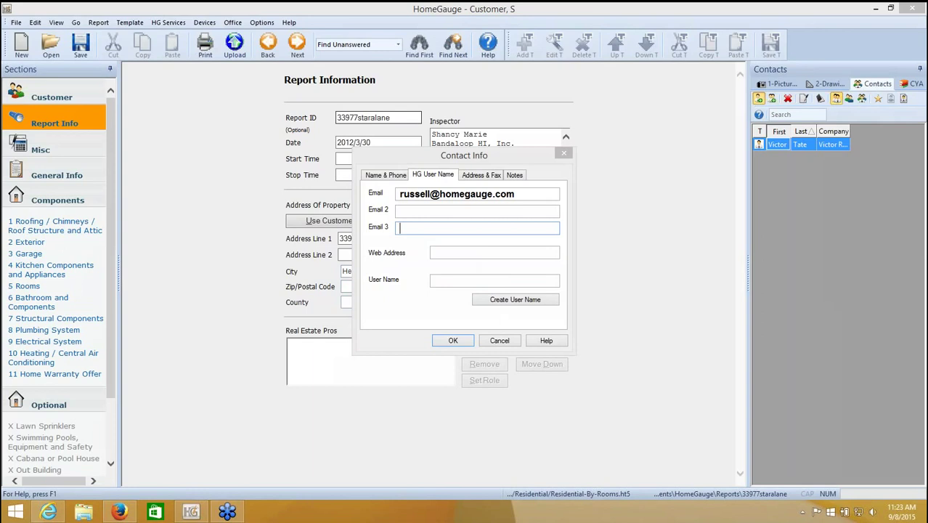
- Create the realtor's HomeGauge real estate pro account with an auto-generated user name
{"action": "left_click", "coordinate": [509, 301]}
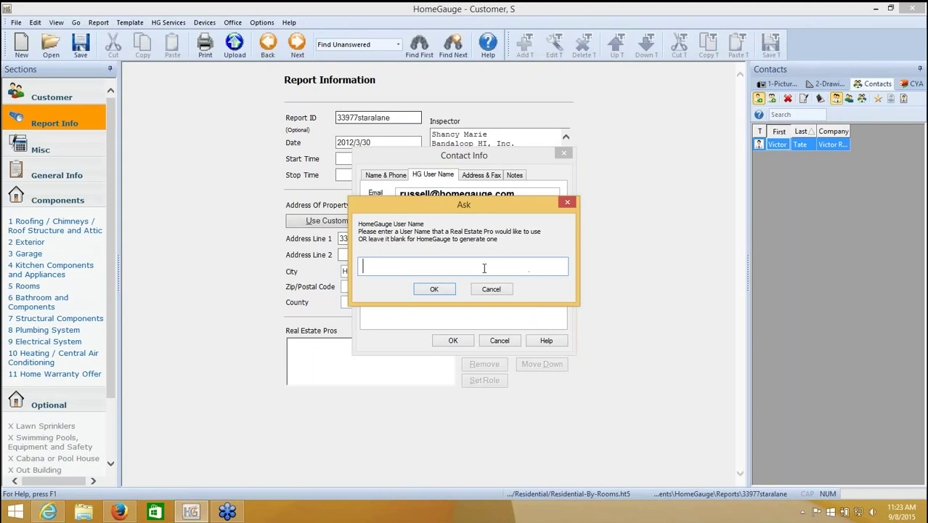
{"action": "left_click", "coordinate": [435, 290]}
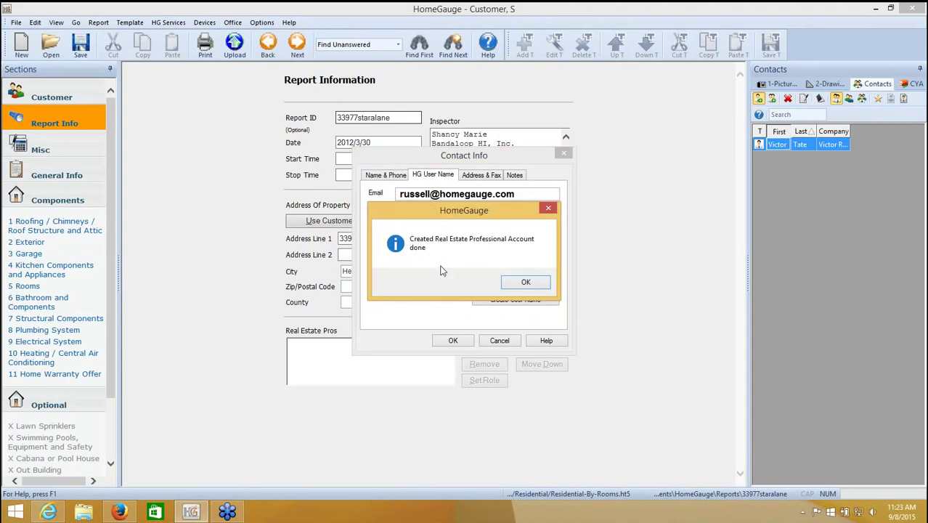
{"action": "left_click", "coordinate": [518, 285]}
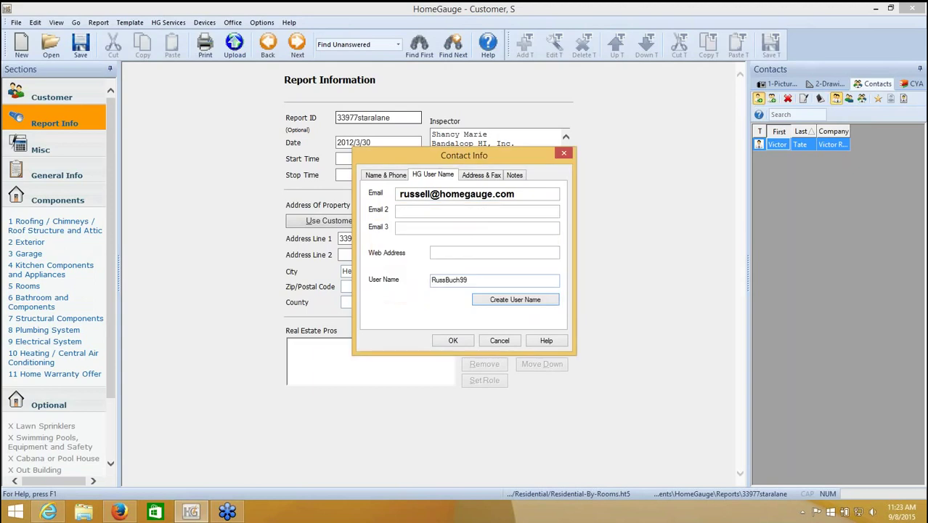
{"action": "left_click_drag", "start_coordinate": [480, 282], "coordinate": [429, 279]}
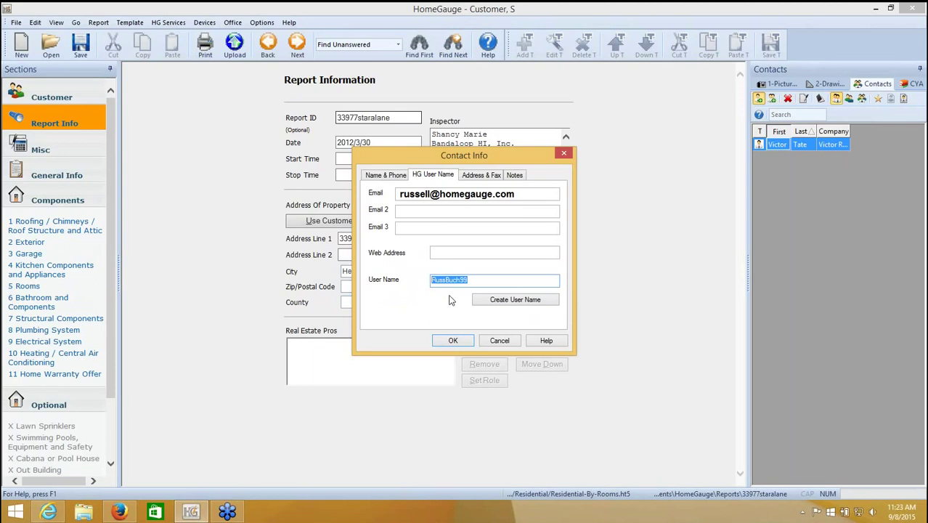
- Save the realtor contact, then add it from the contacts list to the report's Real Estate Pros
{"action": "left_click", "coordinate": [459, 341]}
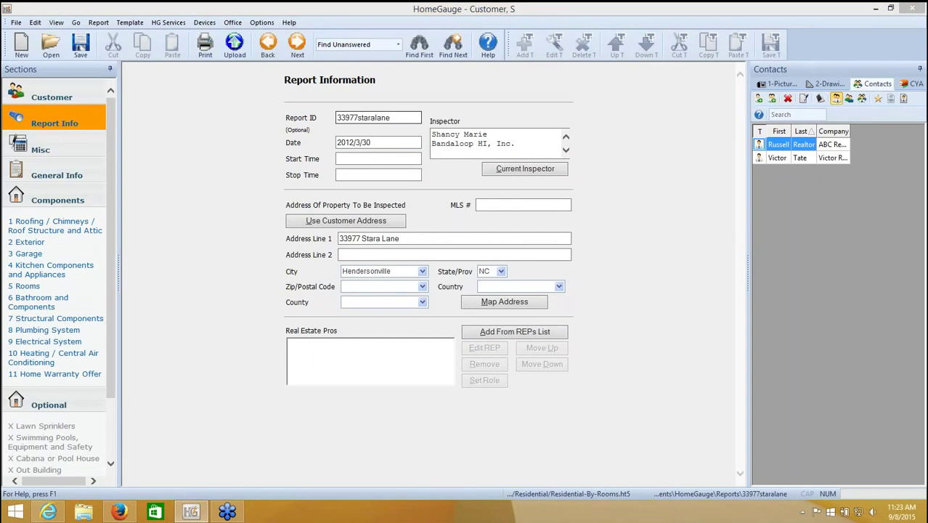
{"action": "mouse_move", "coordinate": [758, 147]}
{"action": "left_mouse_down"}
{"action": "mouse_move", "coordinate": [823, 143]}
{"action": "mouse_move", "coordinate": [764, 147]}
{"action": "mouse_move", "coordinate": [806, 147]}
{"action": "mouse_move", "coordinate": [785, 144]}
{"action": "mouse_move", "coordinate": [585, 326]}
{"action": "mouse_move", "coordinate": [485, 329]}
{"action": "mouse_move", "coordinate": [698, 317]}
{"action": "left_mouse_up"}
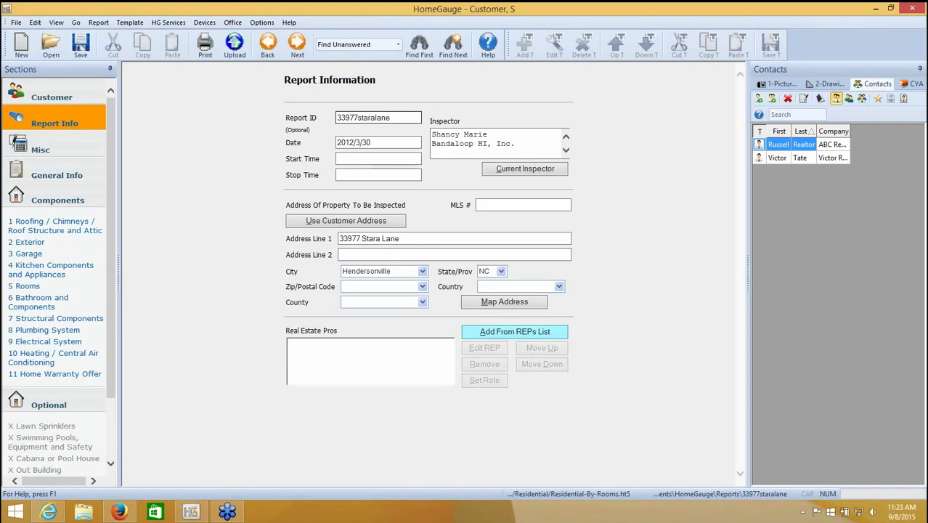
{"action": "left_click", "coordinate": [536, 334]}
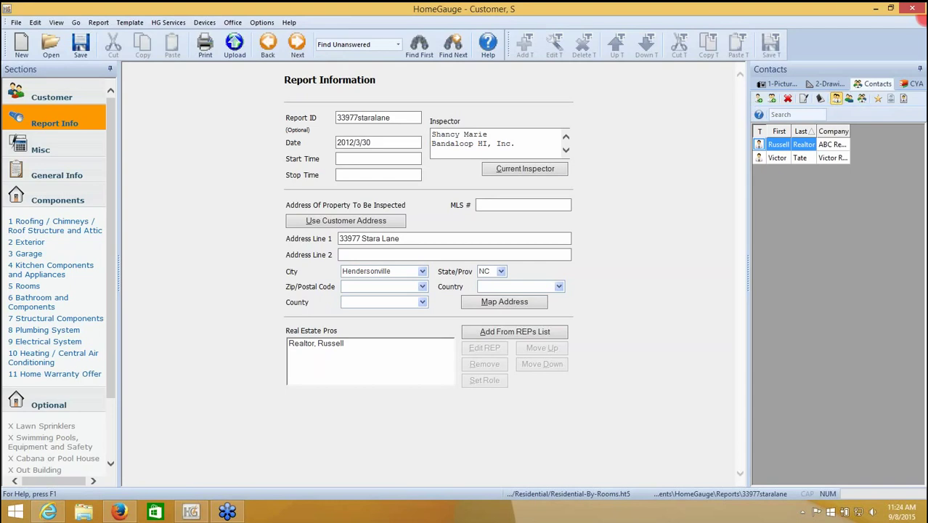
- Open HG Services > Enter Inspector HG Username and turn on Always Remember Password
{"action": "left_click", "coordinate": [169, 23]}
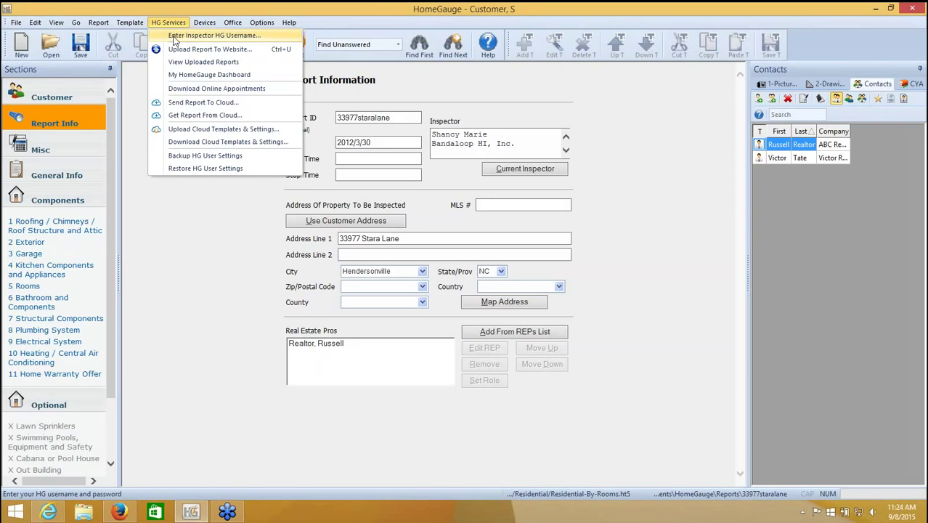
{"action": "left_click", "coordinate": [174, 36]}
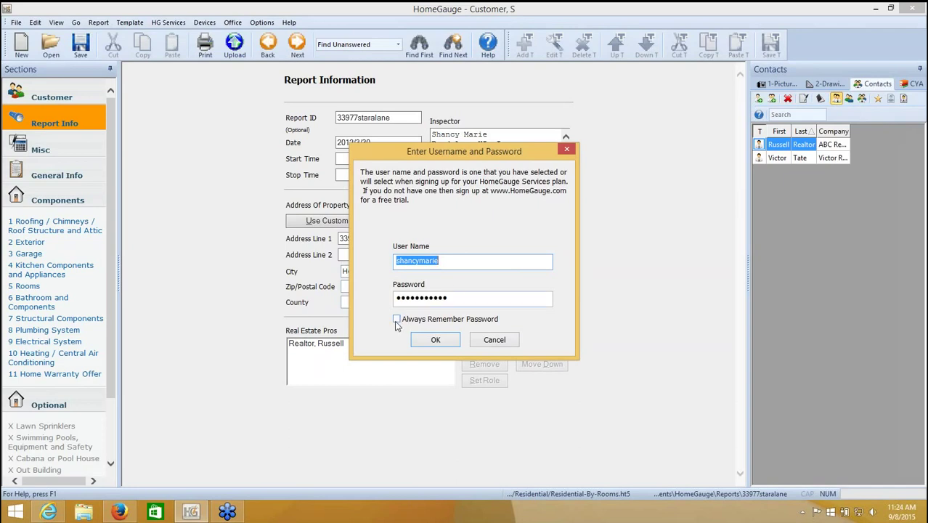
{"action": "left_click", "coordinate": [397, 322]}
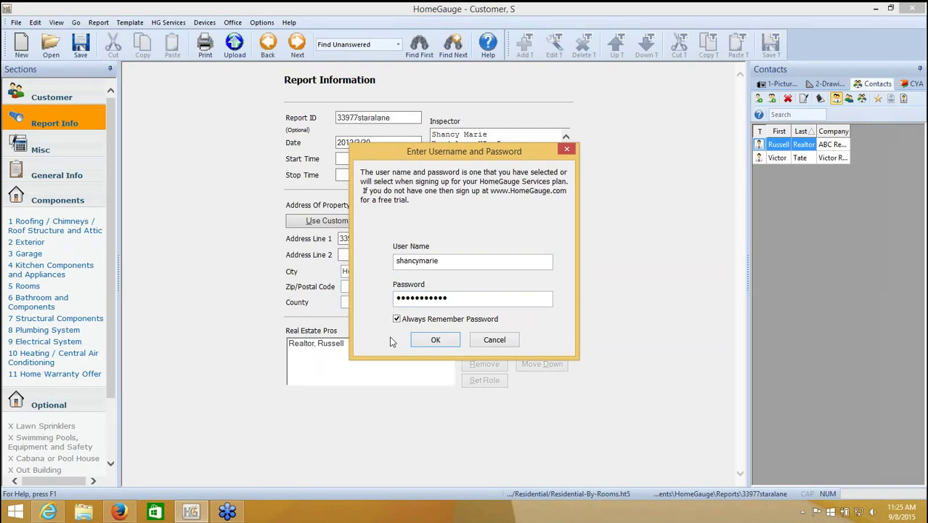
- Save the sign-in, start the upload despite unanswered items, and choose Full Report For Upload or Print With Pictures
{"action": "left_click", "coordinate": [434, 341]}
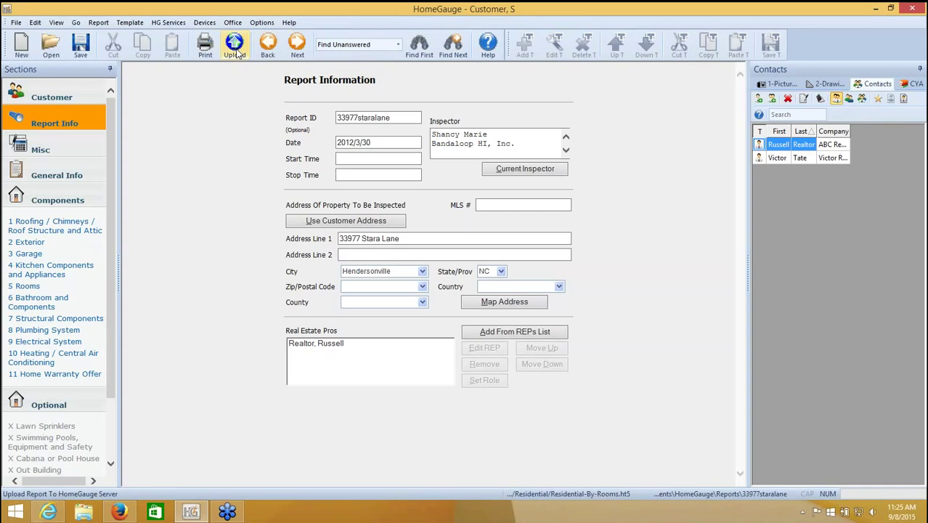
{"action": "left_click", "coordinate": [234, 51]}
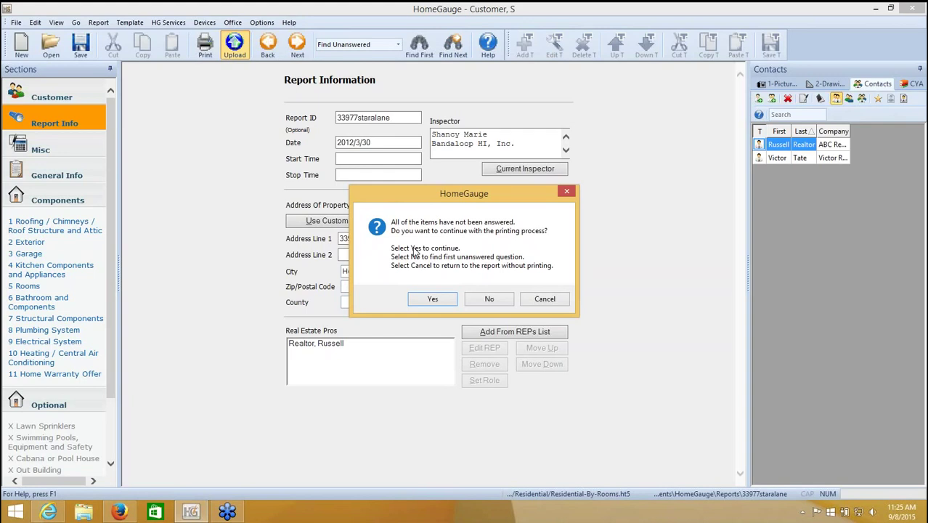
{"action": "left_click", "coordinate": [432, 300]}
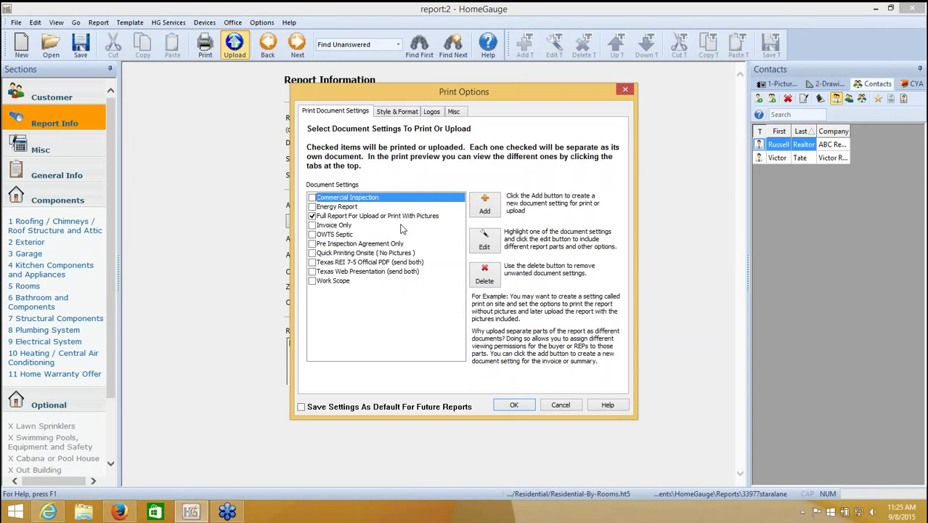
{"action": "left_click", "coordinate": [794, 225]}
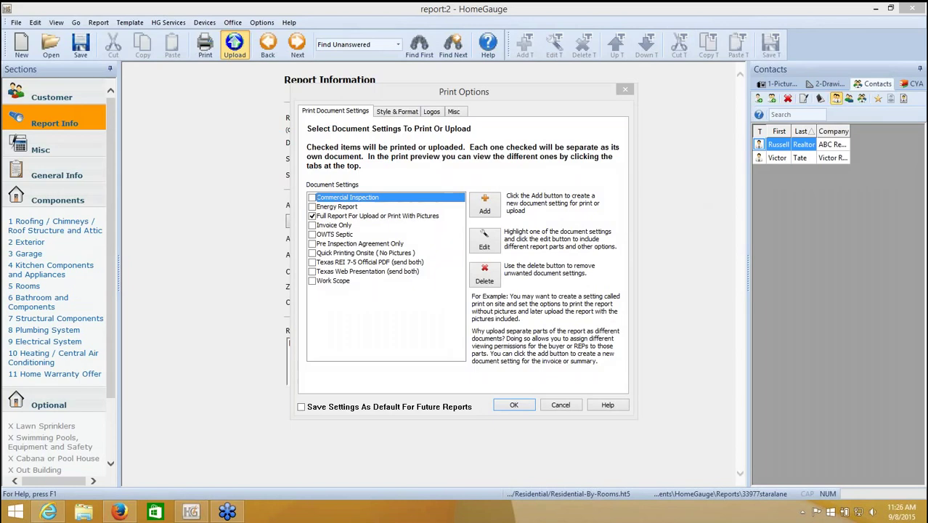
- Confirm the full report with pictures and scroll through its Print Preview
{"action": "left_click", "coordinate": [512, 406]}
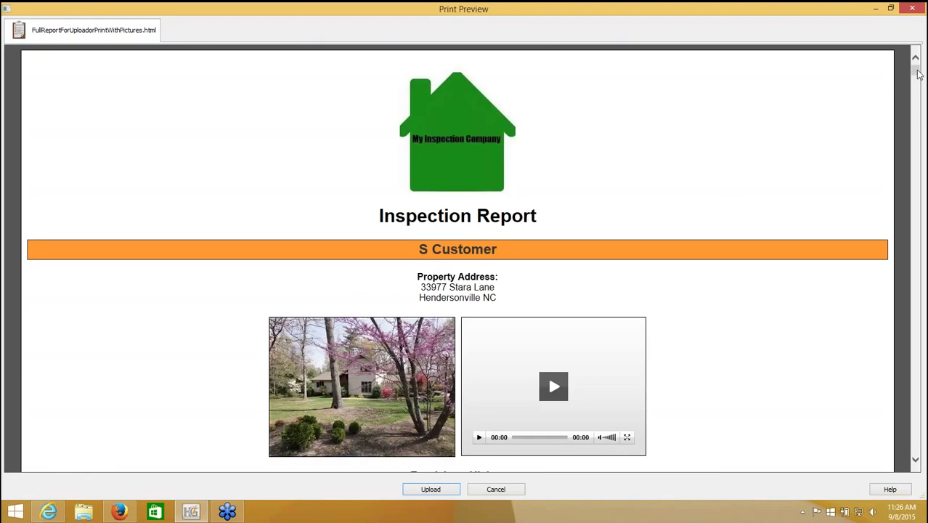
{"action": "left_click_drag", "start_coordinate": [919, 74], "coordinate": [916, 102]}
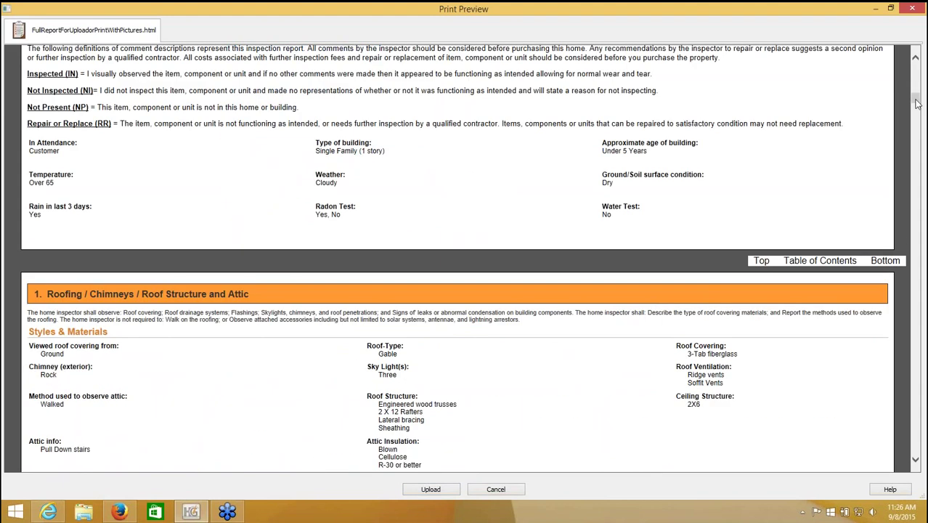
{"action": "left_click", "coordinate": [917, 102]}
{"action": "left_click_drag", "start_coordinate": [916, 103], "coordinate": [907, 215]}
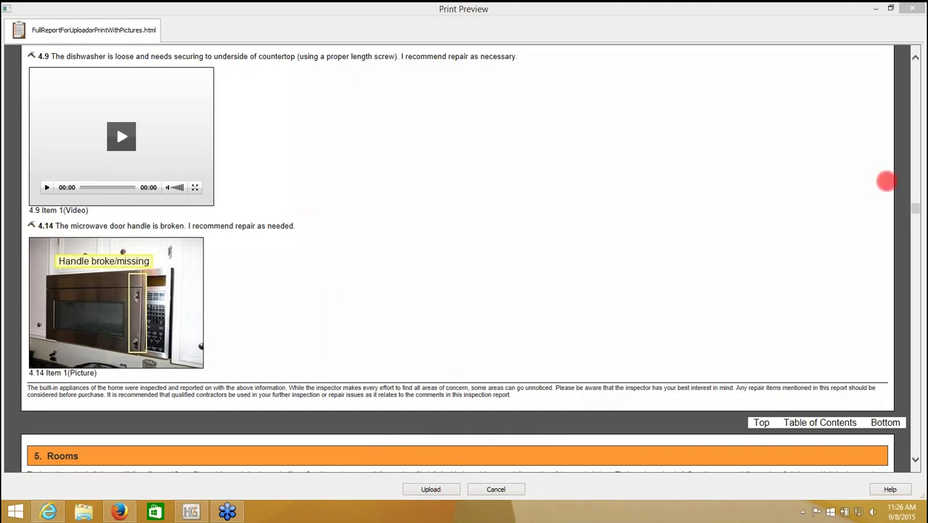
- Upload the previewed report and answer Yes to view it and send notification emails
{"action": "left_click", "coordinate": [420, 489]}
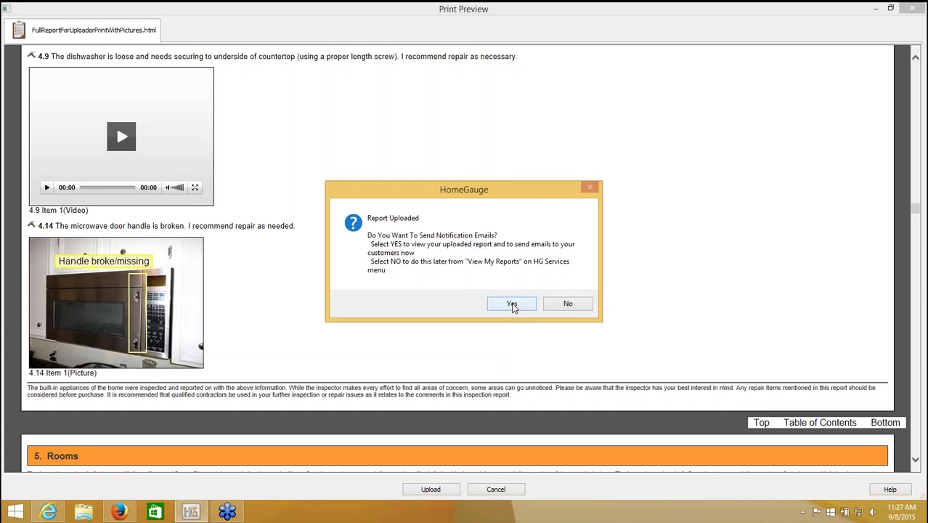
{"action": "left_click", "coordinate": [513, 305]}
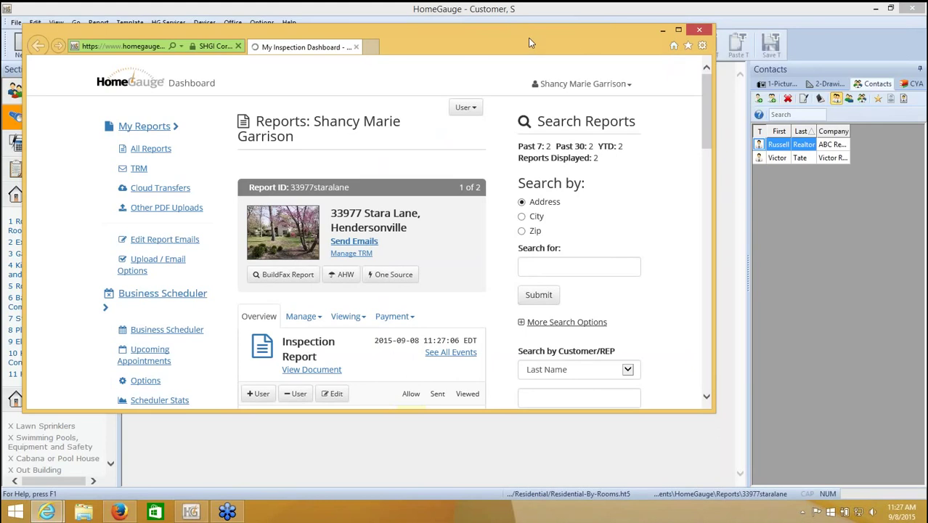
- Move the dashboard browser window aside and back, then maximize it
{"action": "left_click_drag", "start_coordinate": [530, 42], "coordinate": [584, 272]}
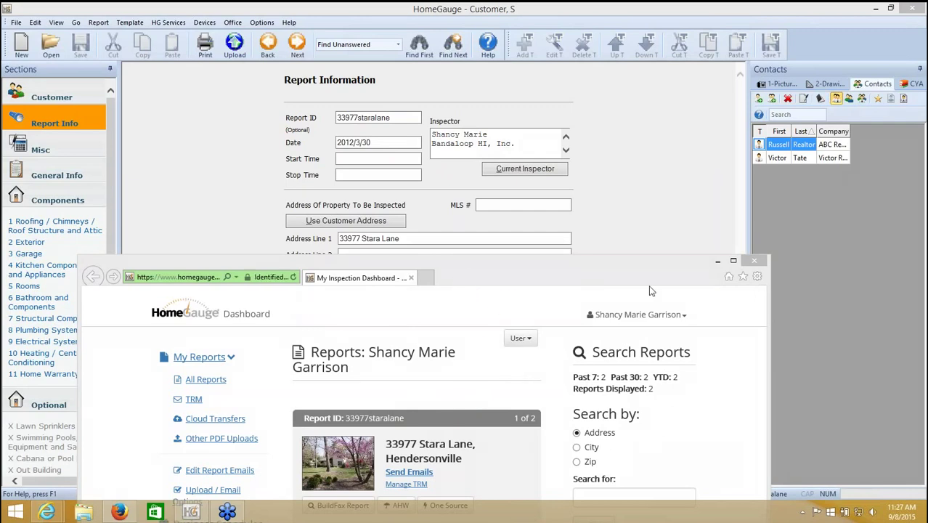
{"action": "left_click_drag", "start_coordinate": [555, 269], "coordinate": [574, 32]}
{"action": "left_click", "coordinate": [754, 25]}
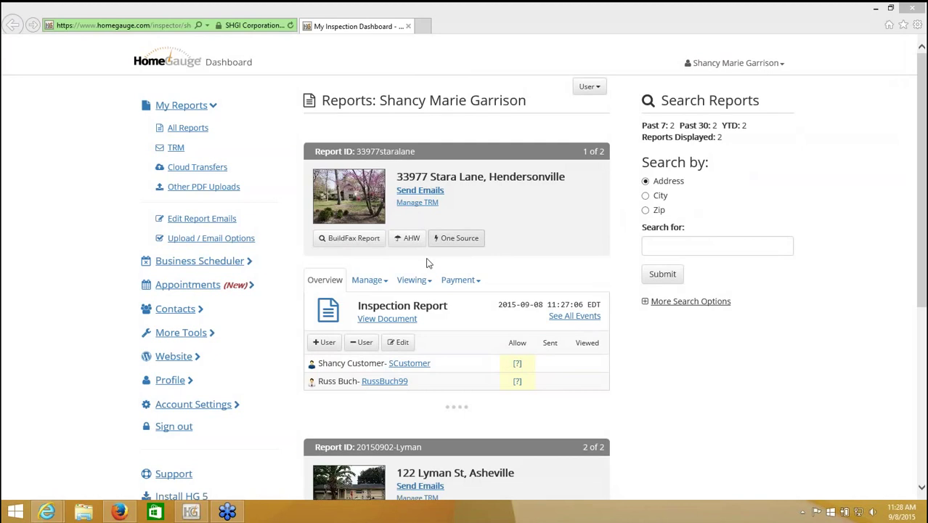
{"action": "left_click", "coordinate": [434, 192]}
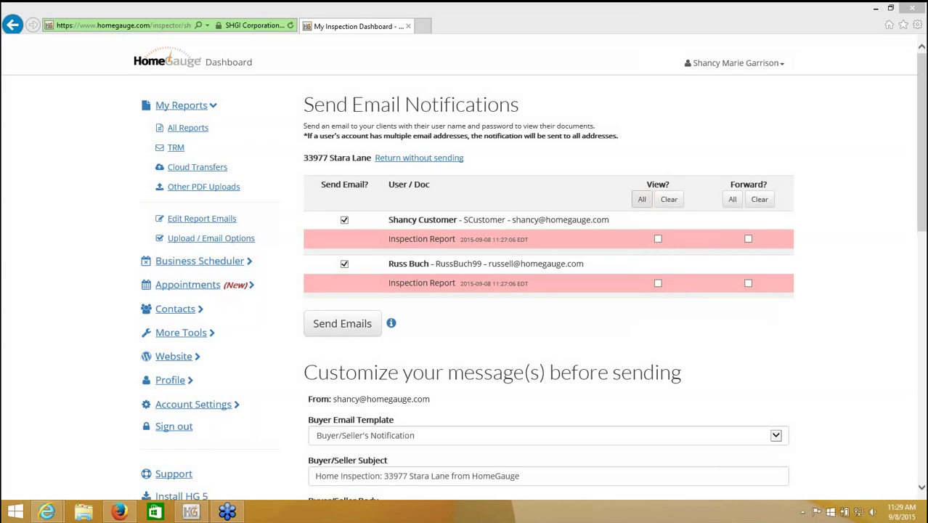
{"action": "left_click", "coordinate": [642, 201]}
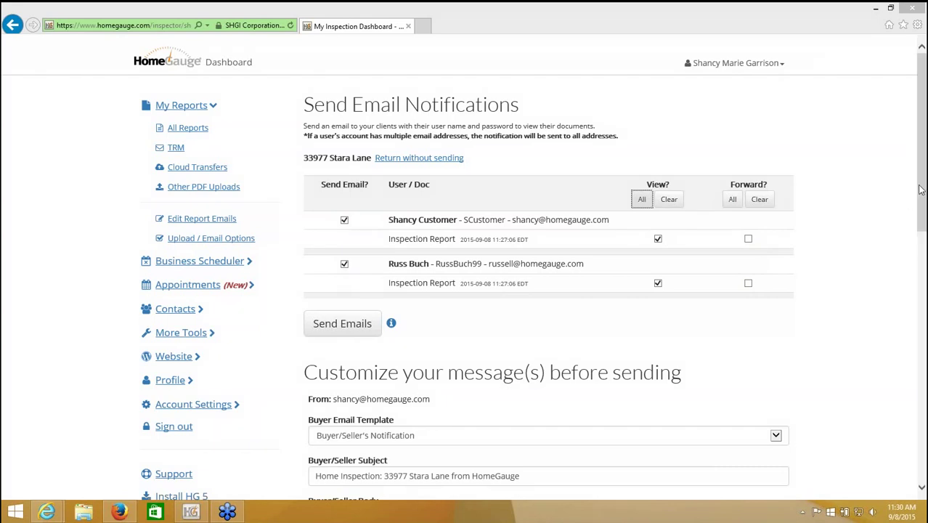
{"action": "left_click_drag", "start_coordinate": [922, 190], "coordinate": [905, 292]}
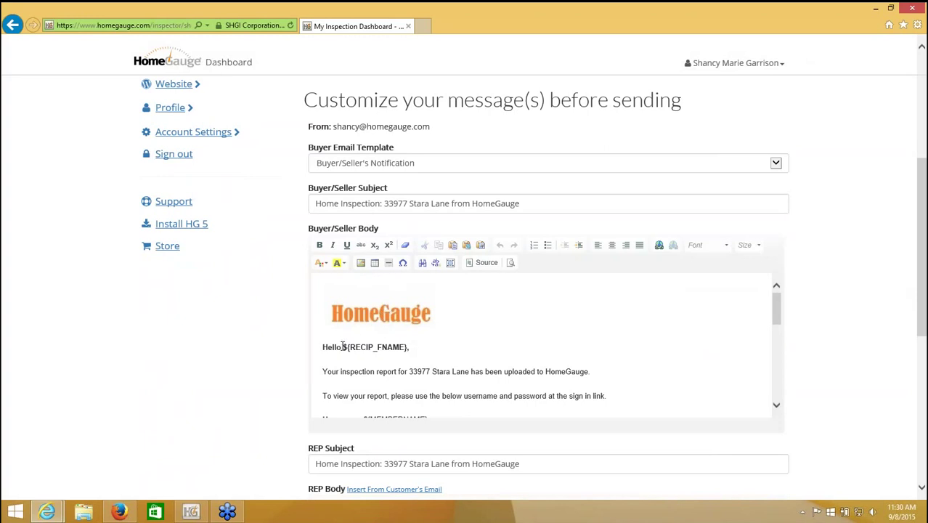
{"action": "left_click_drag", "start_coordinate": [341, 347], "coordinate": [409, 348]}
{"action": "key", "text": "ctrl+b"}
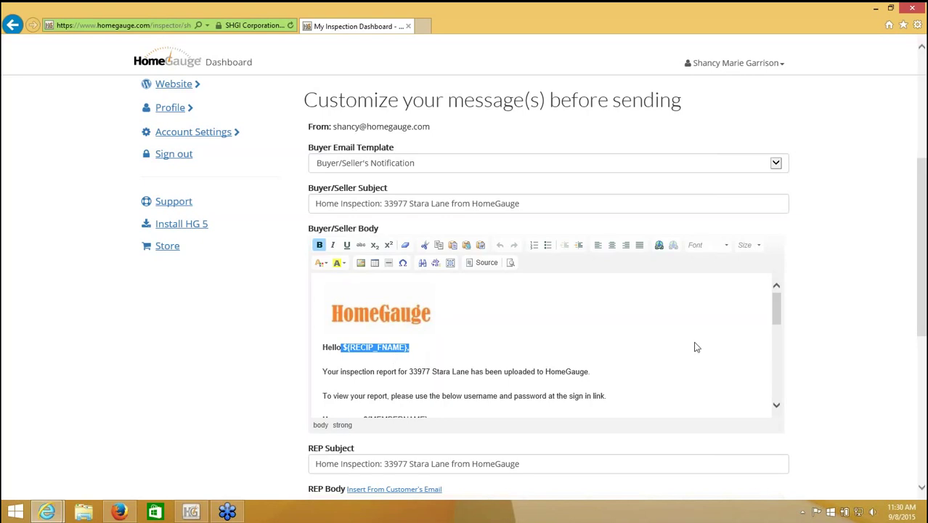
{"action": "scroll", "coordinate": [775, 311], "scroll_direction": "down", "scroll_amount": 2}
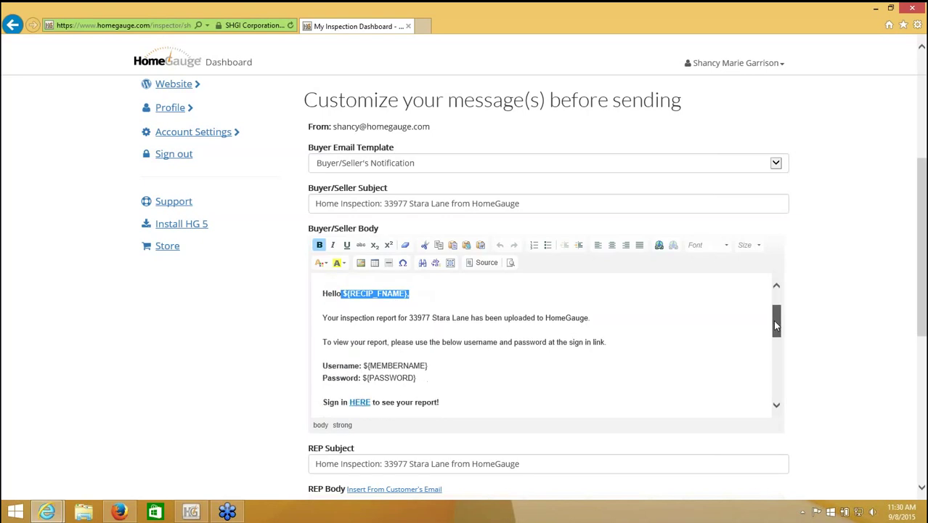
{"action": "left_click_drag", "start_coordinate": [368, 343], "coordinate": [420, 356]}
{"action": "left_click", "coordinate": [461, 343]}
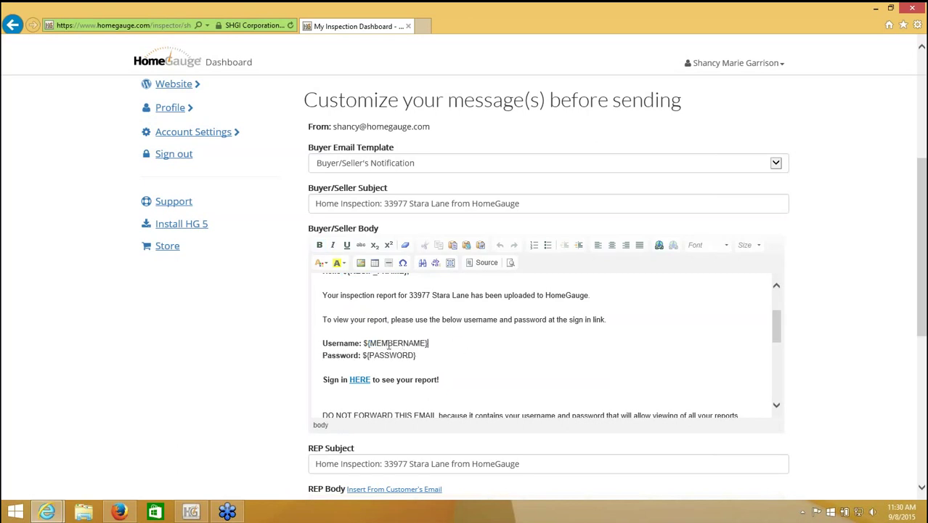
{"action": "left_click_drag", "start_coordinate": [322, 343], "coordinate": [428, 356]}
{"action": "left_click", "coordinate": [357, 355]}
{"action": "left_click", "coordinate": [438, 361]}
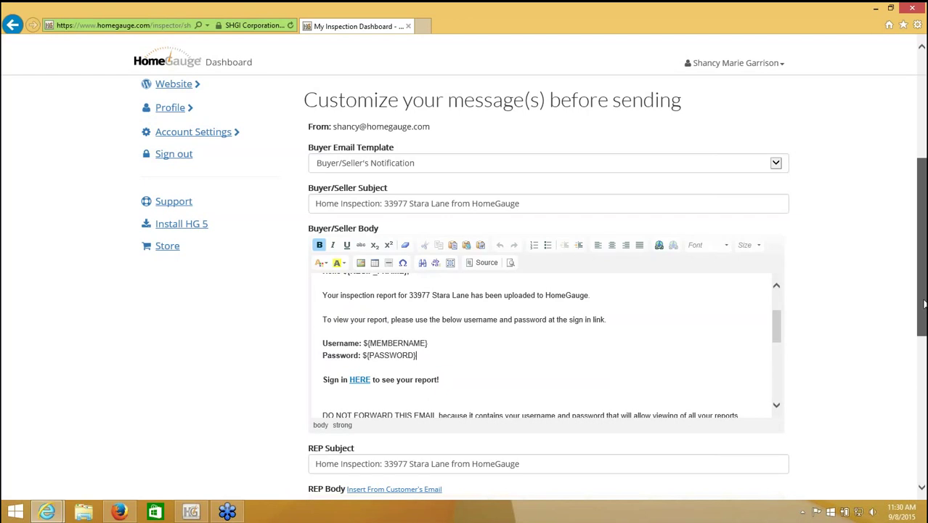
{"action": "left_click_drag", "start_coordinate": [925, 303], "coordinate": [917, 413]}
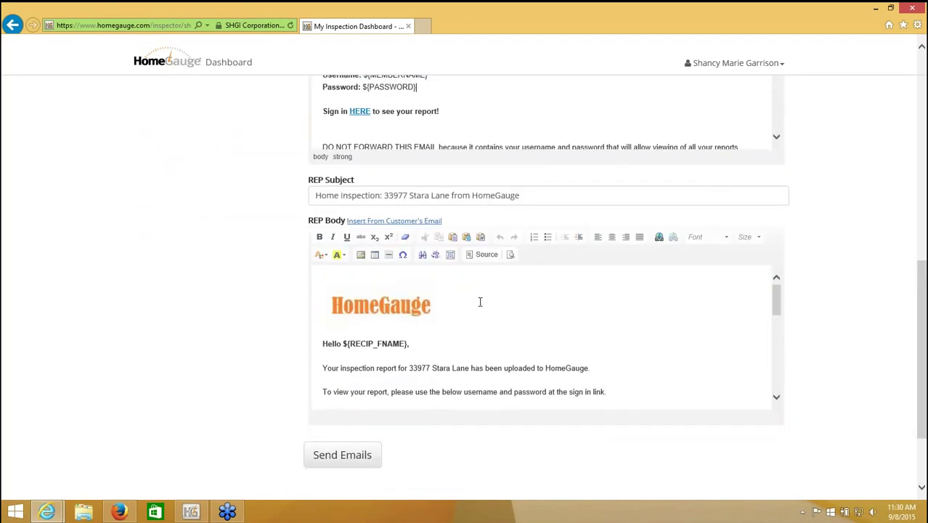
{"action": "left_click_drag", "start_coordinate": [308, 221], "coordinate": [324, 221]}
{"action": "mouse_move", "coordinate": [775, 314]}
{"action": "left_mouse_down"}
{"action": "mouse_move", "coordinate": [775, 346]}
{"action": "mouse_move", "coordinate": [776, 309]}
{"action": "left_mouse_up"}
{"action": "left_click_drag", "start_coordinate": [922, 329], "coordinate": [917, 224]}
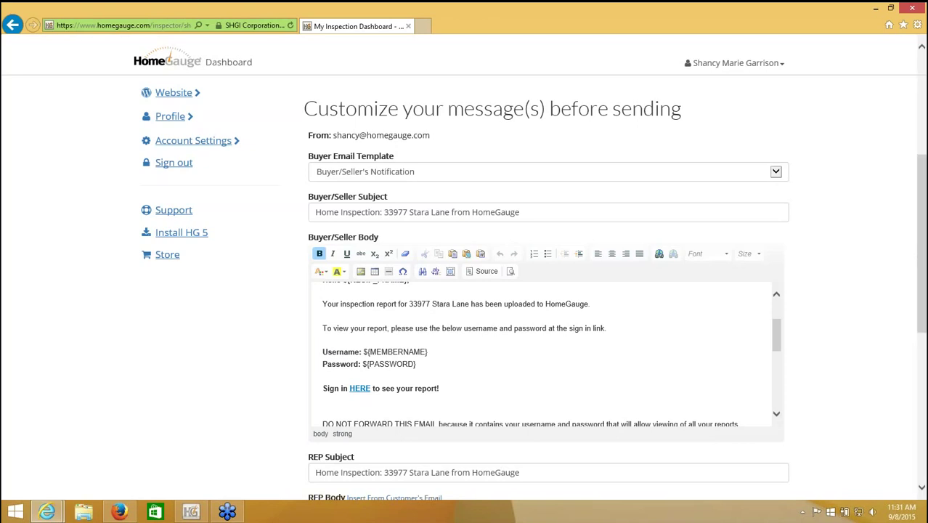
{"action": "scroll", "coordinate": [922, 254], "scroll_direction": "down", "scroll_amount": 5}
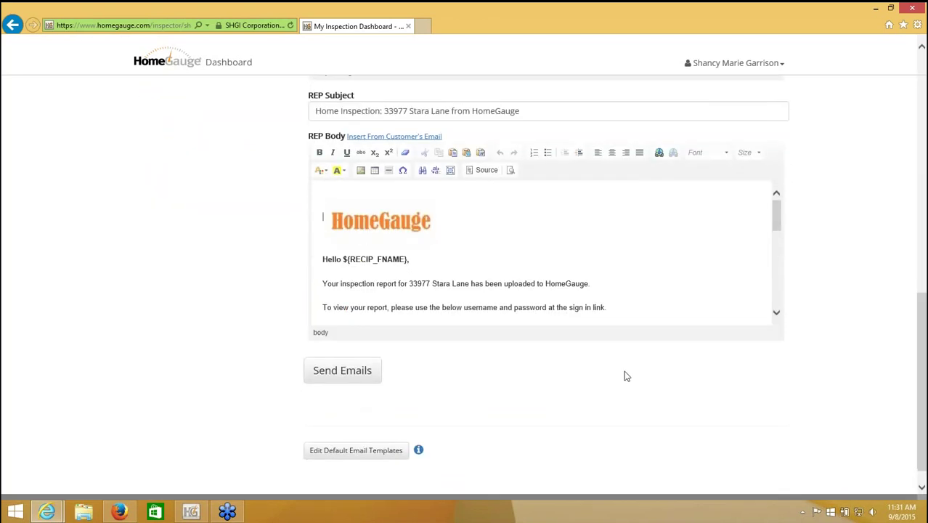
{"action": "left_click", "coordinate": [348, 376]}
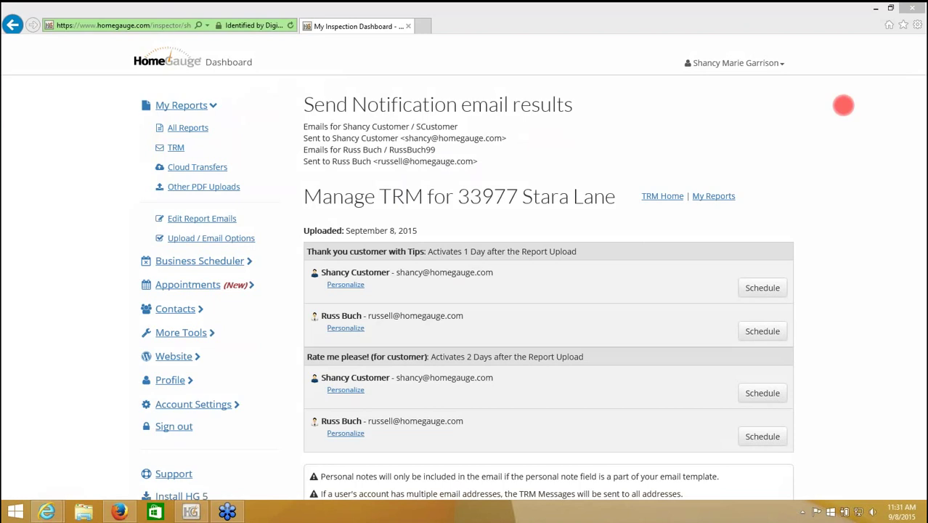
- Return to the My Reports list, then bring the Firefox browser window forward
{"action": "left_click", "coordinate": [714, 196]}
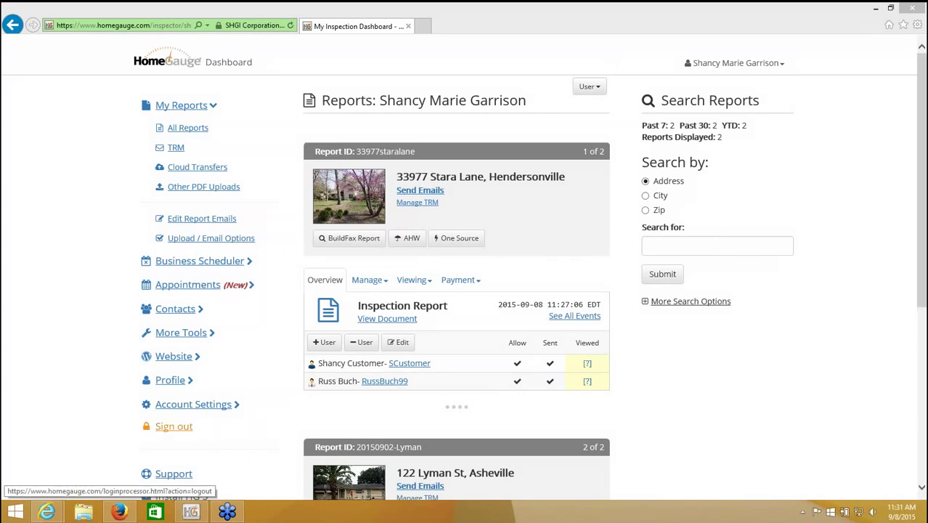
{"action": "mouse_move", "coordinate": [47, 512]}
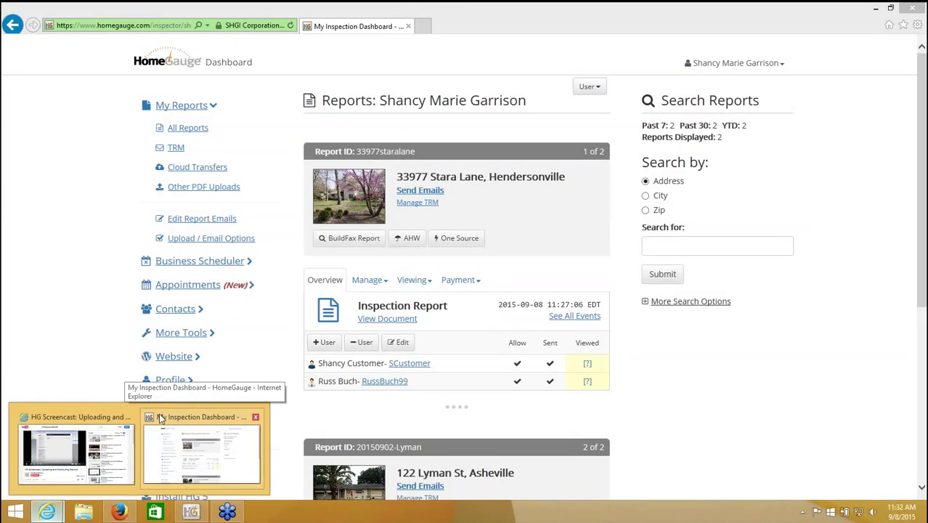
{"action": "left_click", "coordinate": [161, 420]}
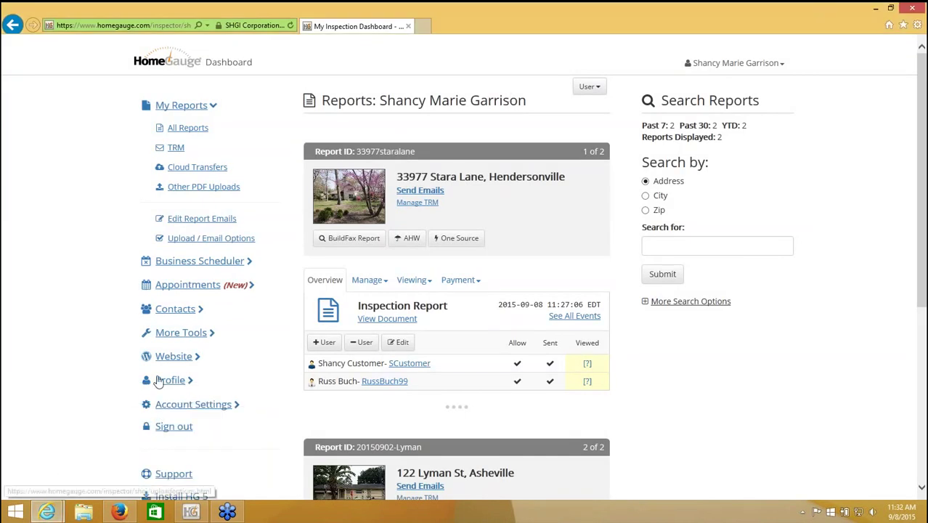
- In the other browser window, go to the HomeGauge website via the address bar
{"action": "left_click", "coordinate": [119, 513]}
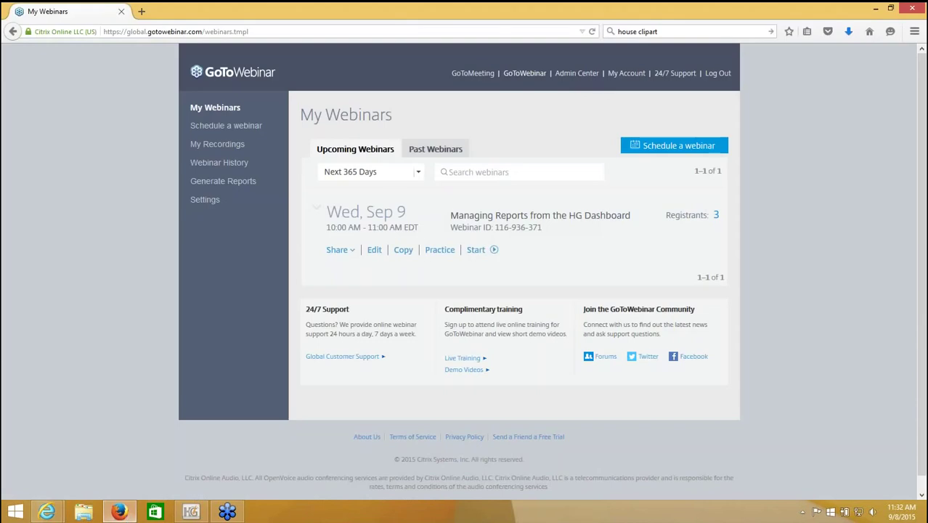
{"action": "left_click", "coordinate": [148, 34]}
{"action": "type", "text": "homegauge"}
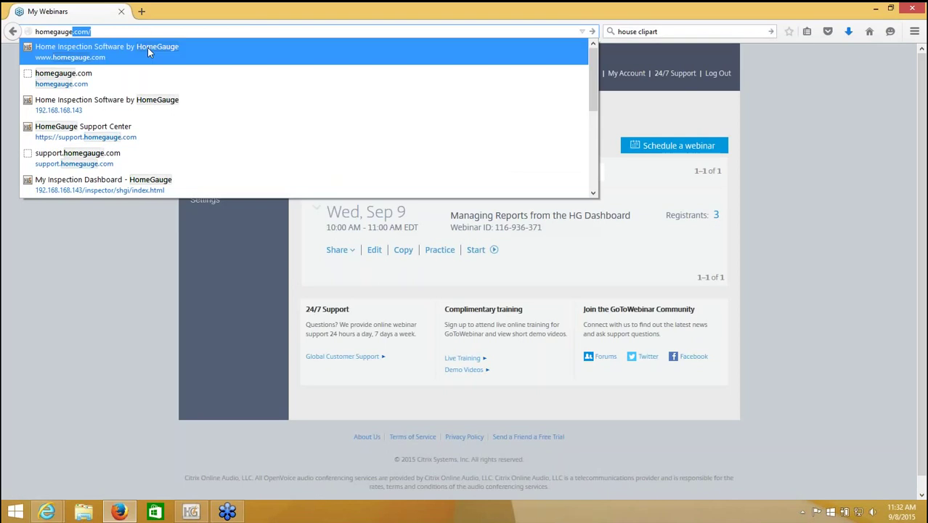
{"action": "left_click", "coordinate": [148, 48]}
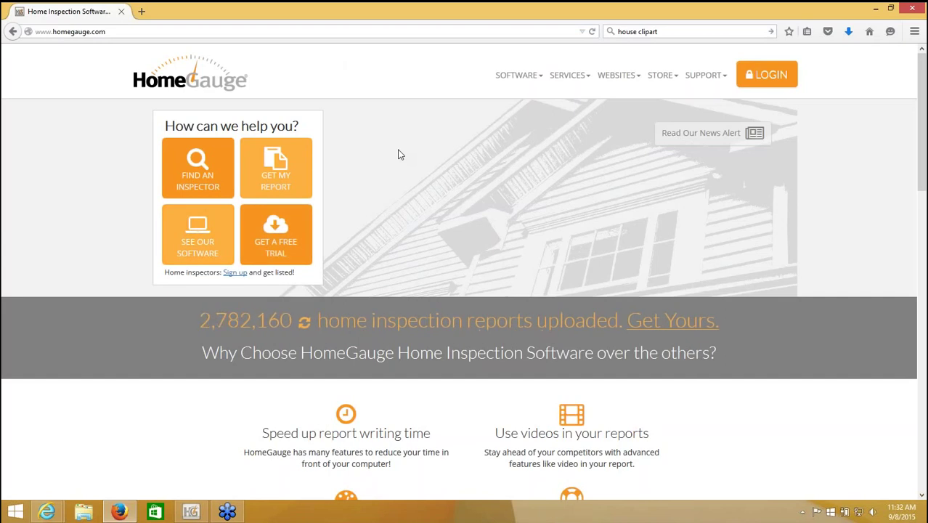
- Log in to homegauge.com with the customer's username and password
{"action": "left_click", "coordinate": [756, 74]}
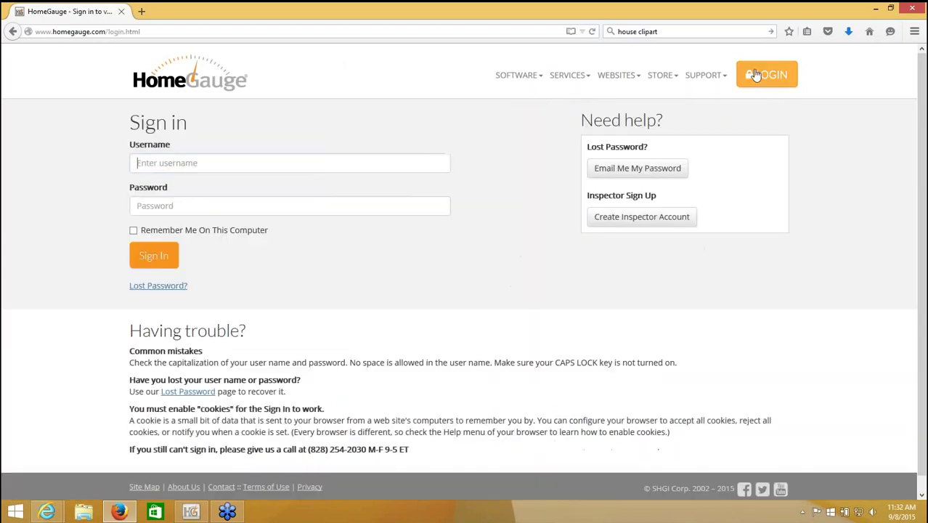
{"action": "left_click", "coordinate": [369, 167]}
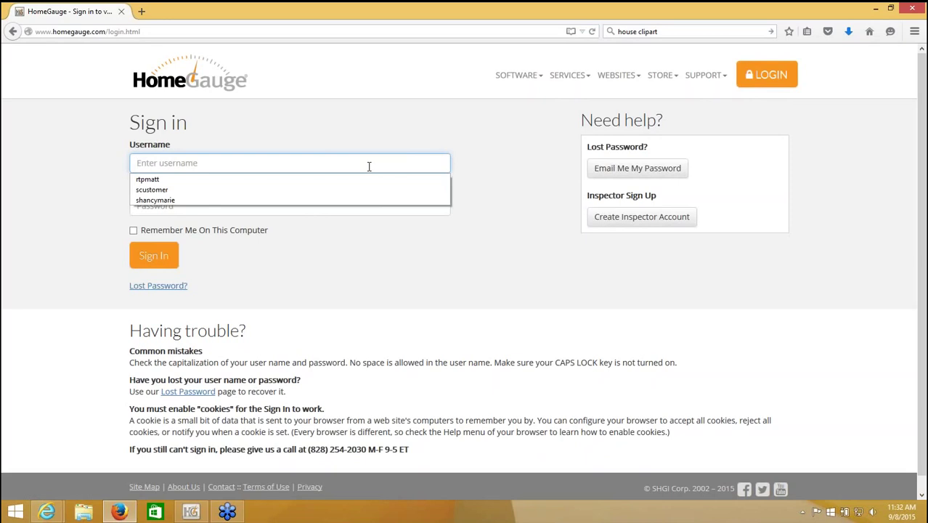
{"action": "type", "text": "scustomer"}
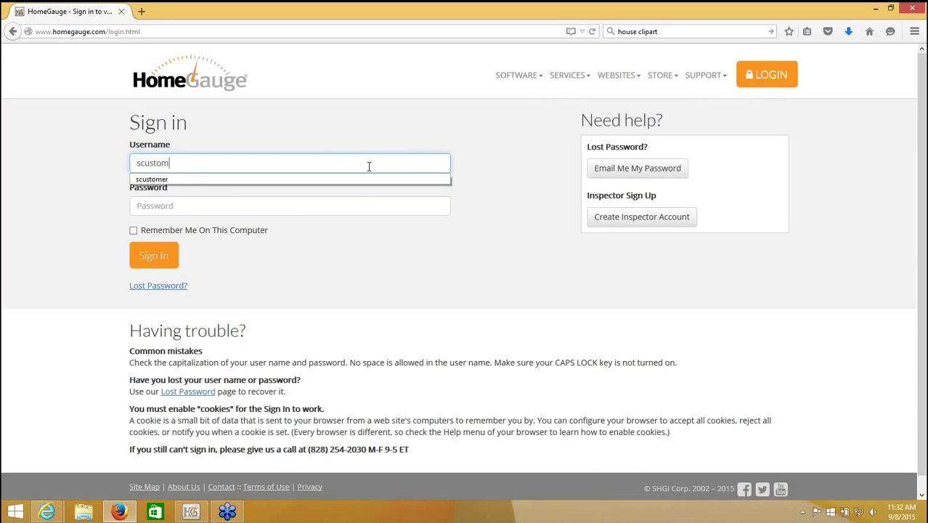
{"action": "left_click", "coordinate": [371, 209]}
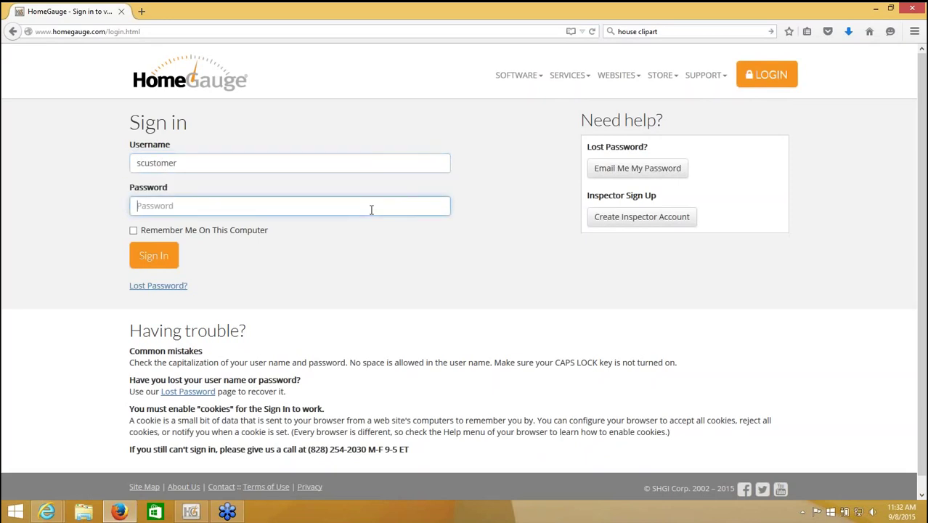
{"action": "left_click", "coordinate": [152, 256]}
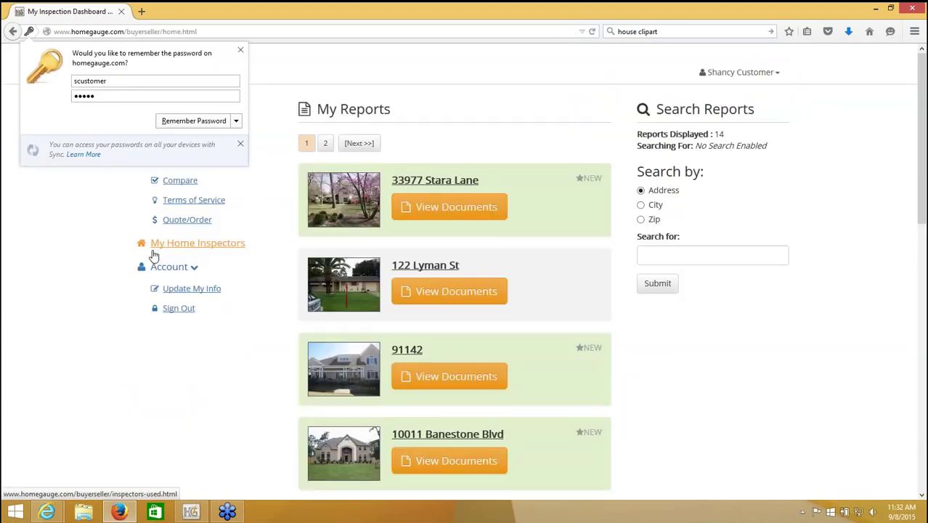
{"action": "left_click", "coordinate": [62, 255]}
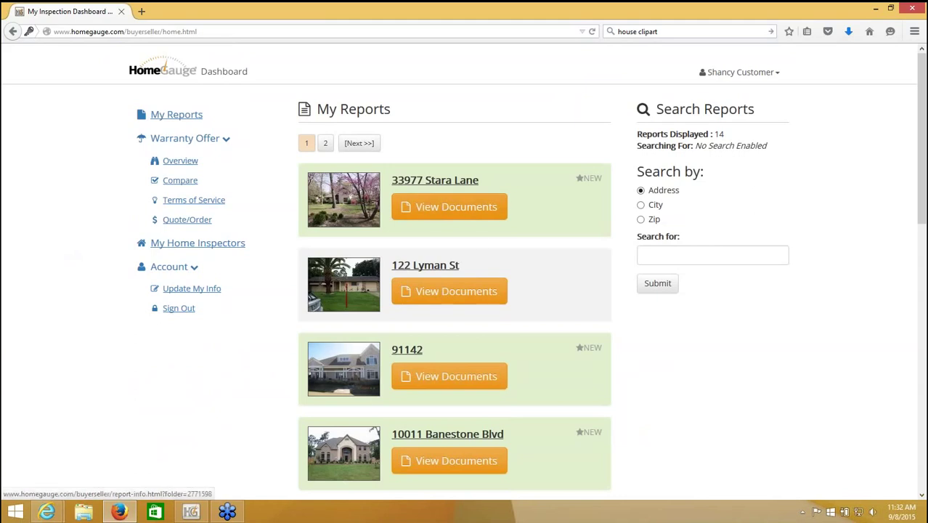
{"action": "left_click", "coordinate": [438, 210]}
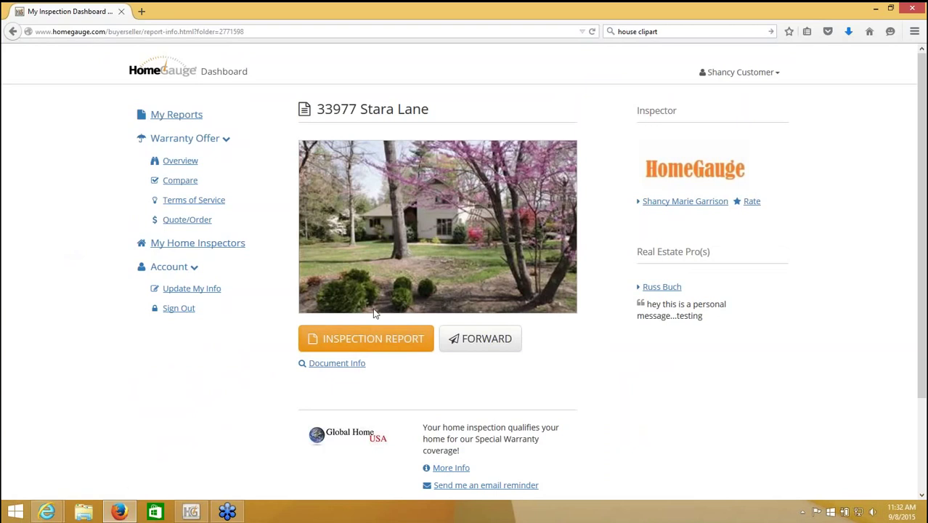
{"action": "left_click", "coordinate": [374, 341]}
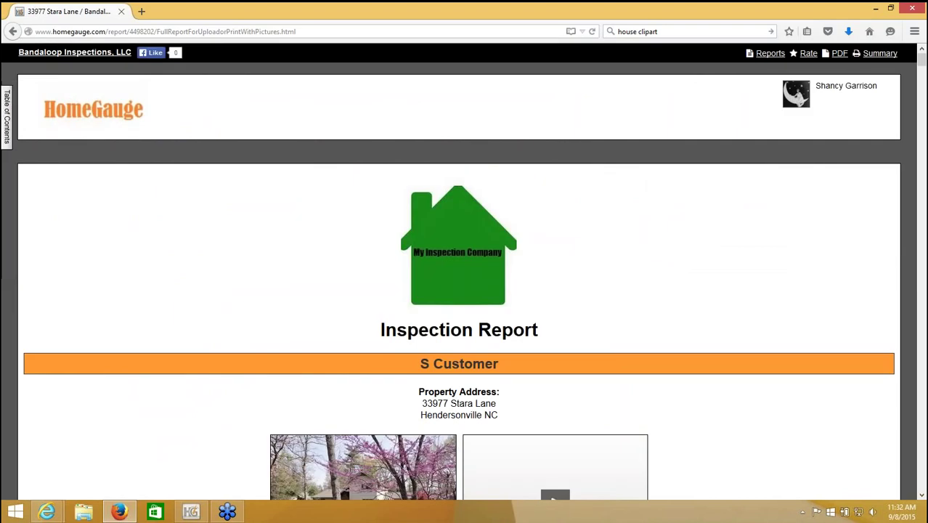
- Browse the customer's inspection report and house photo, then close the Firefox window
{"action": "left_click_drag", "start_coordinate": [921, 63], "coordinate": [921, 70]}
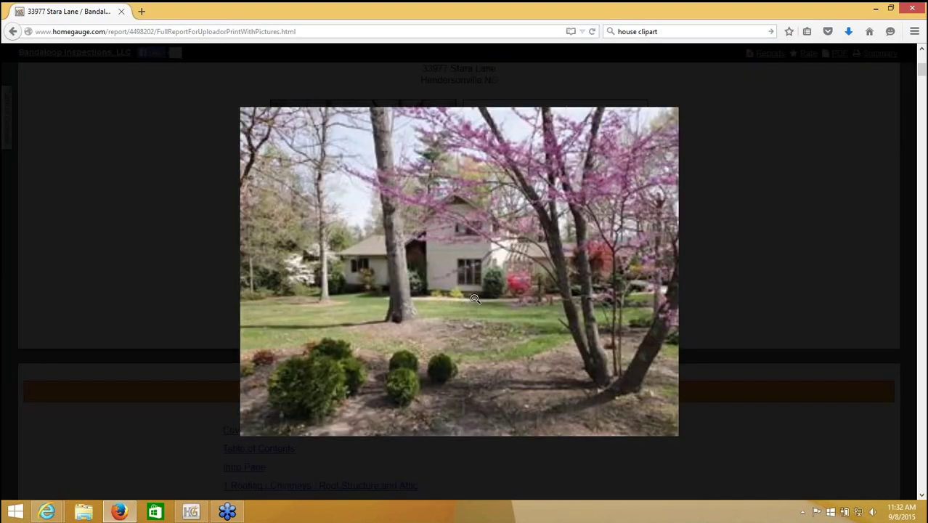
{"action": "left_click", "coordinate": [45, 266]}
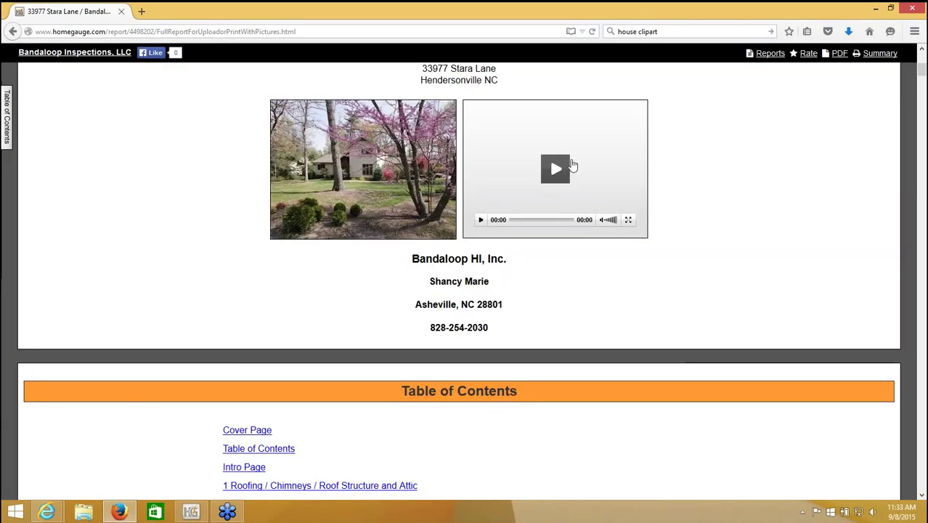
{"action": "left_click", "coordinate": [922, 87]}
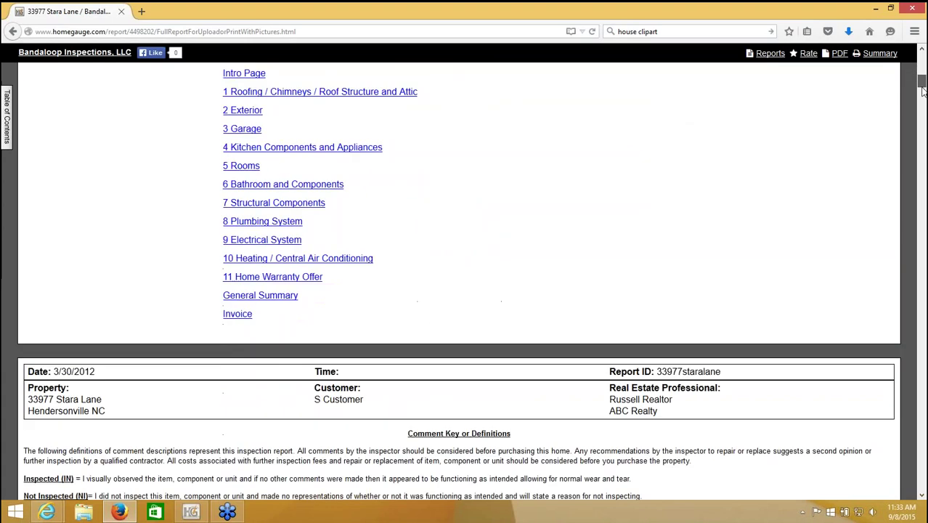
{"action": "scroll", "coordinate": [923, 87], "scroll_direction": "down", "scroll_amount": 10}
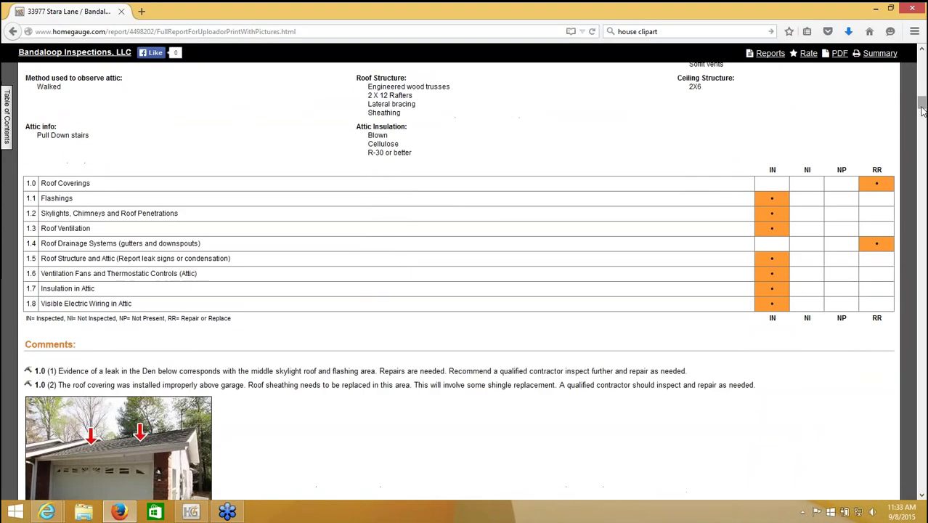
{"action": "left_click", "coordinate": [913, 8]}
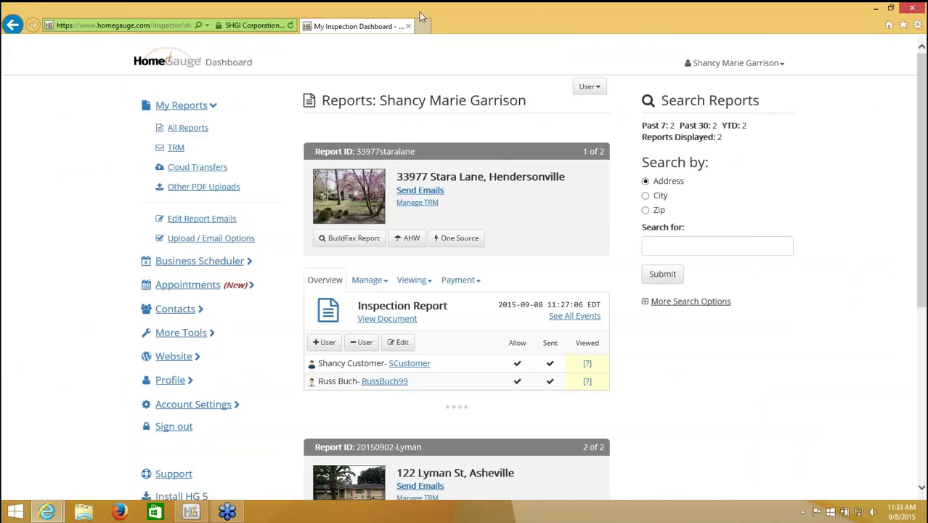
{"action": "left_click", "coordinate": [291, 25]}
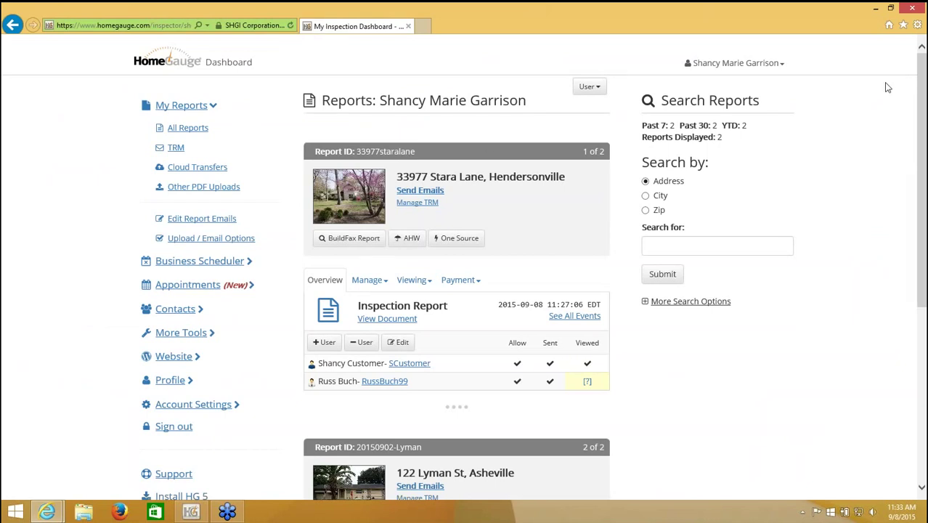